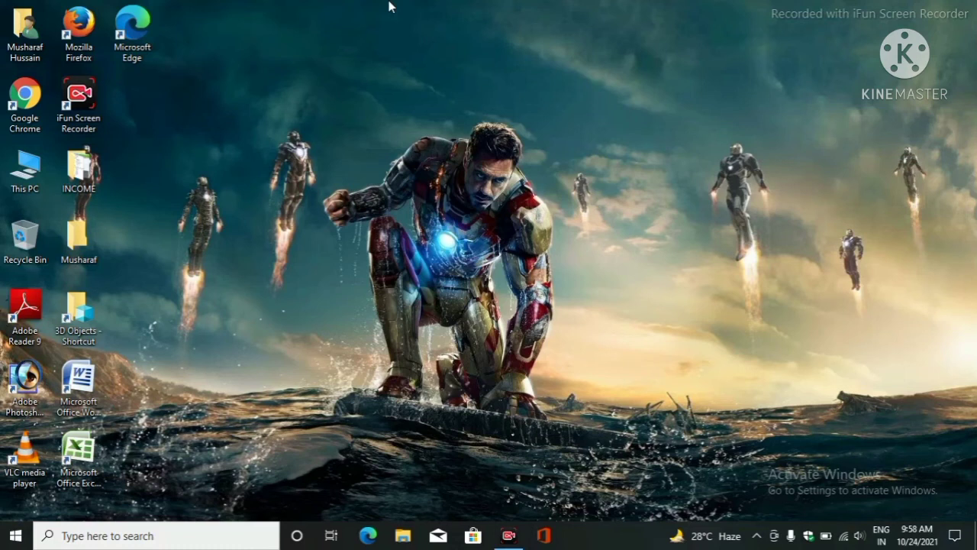
Refresh the Windows desktop repeatedly from its right-click menu
right_click(389, 6)
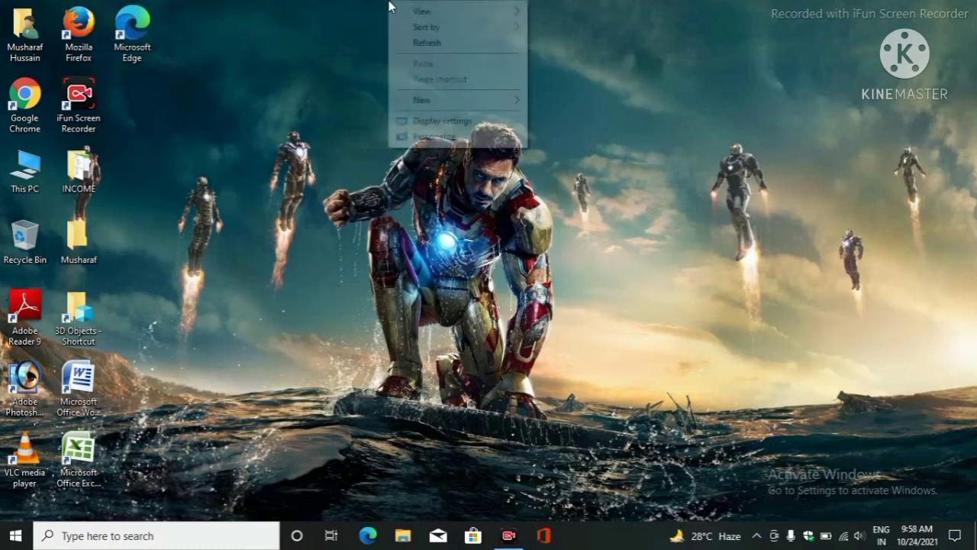
left_click(425, 43)
right_click(424, 46)
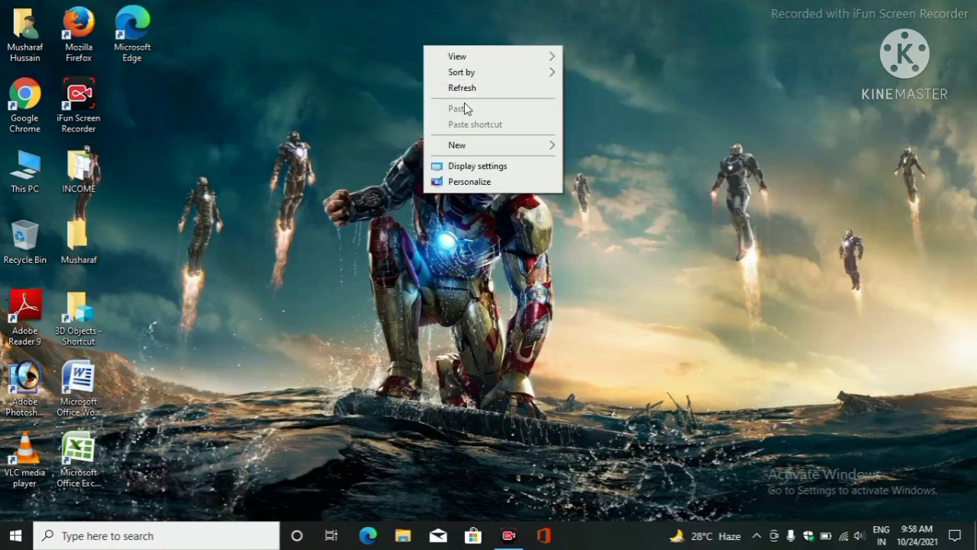
left_click(460, 91)
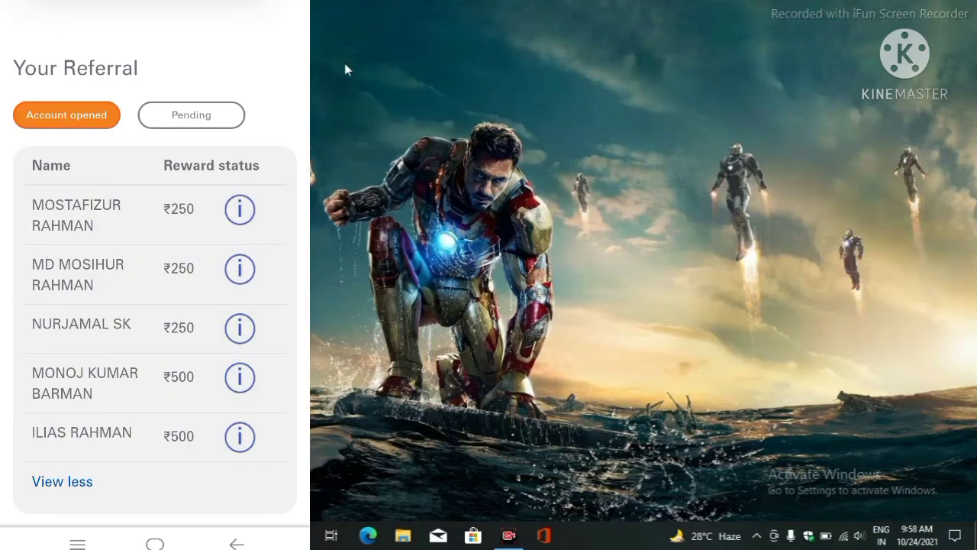
right_click(345, 65)
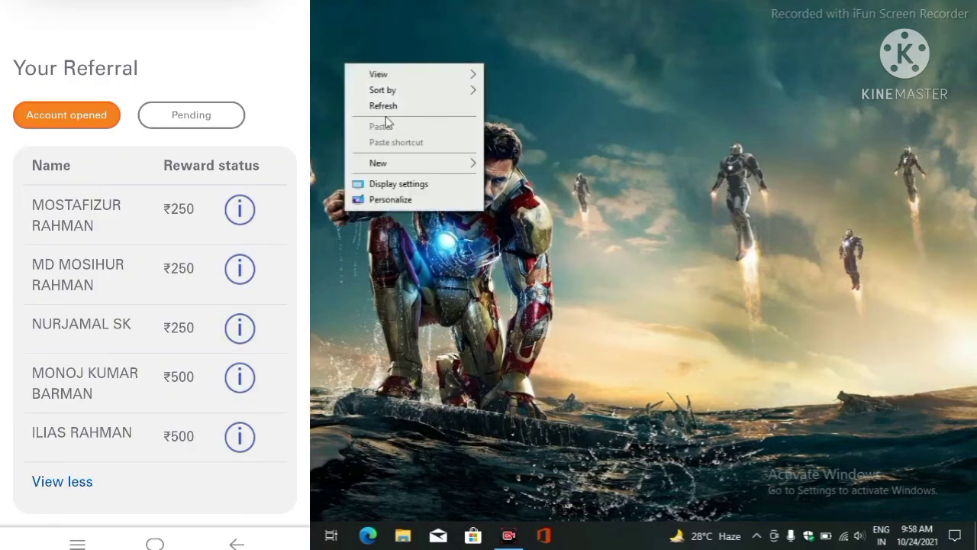
left_click(385, 113)
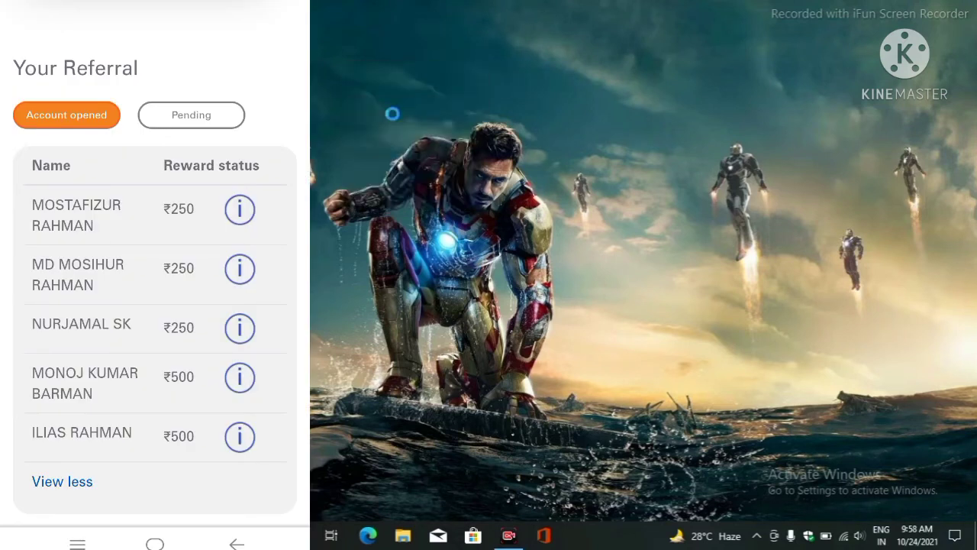
right_click(383, 110)
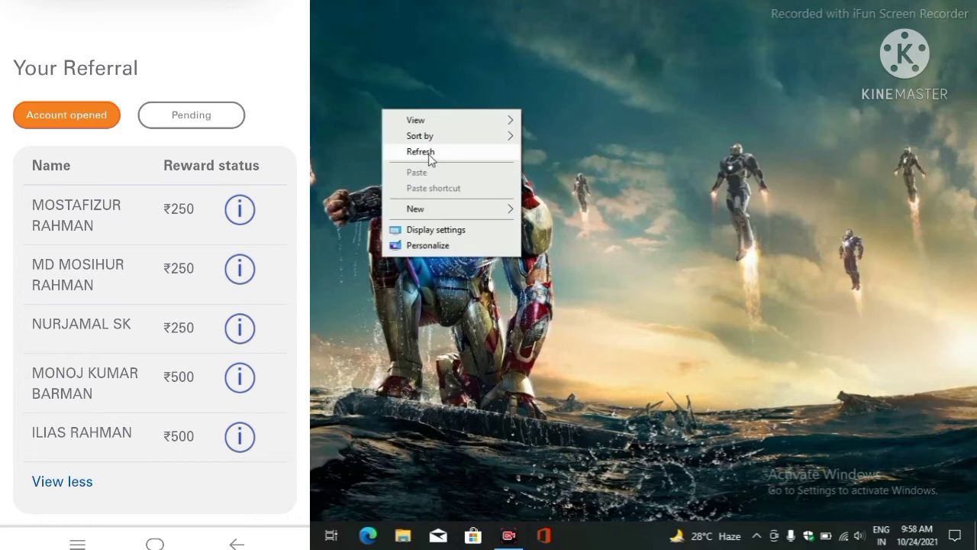
left_click(430, 157)
right_click(428, 155)
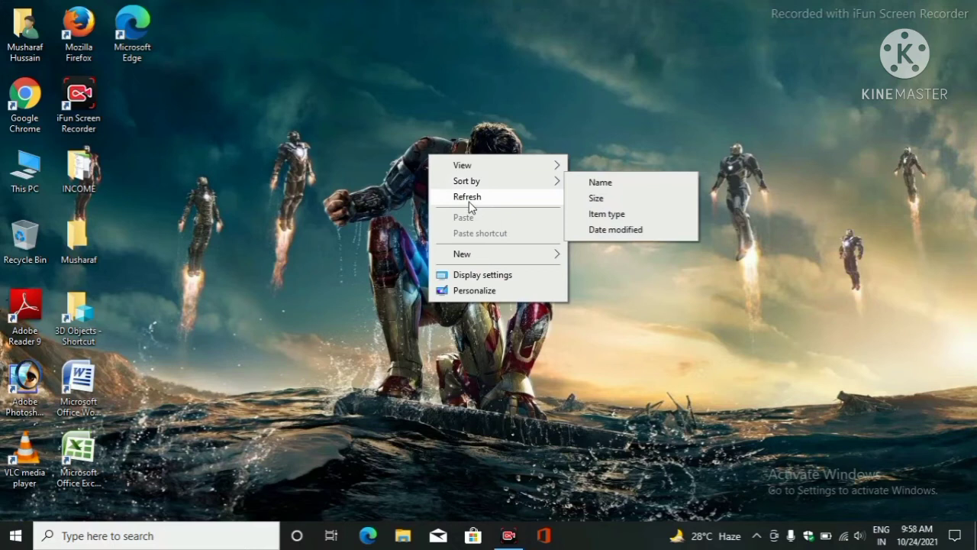
left_click(468, 202)
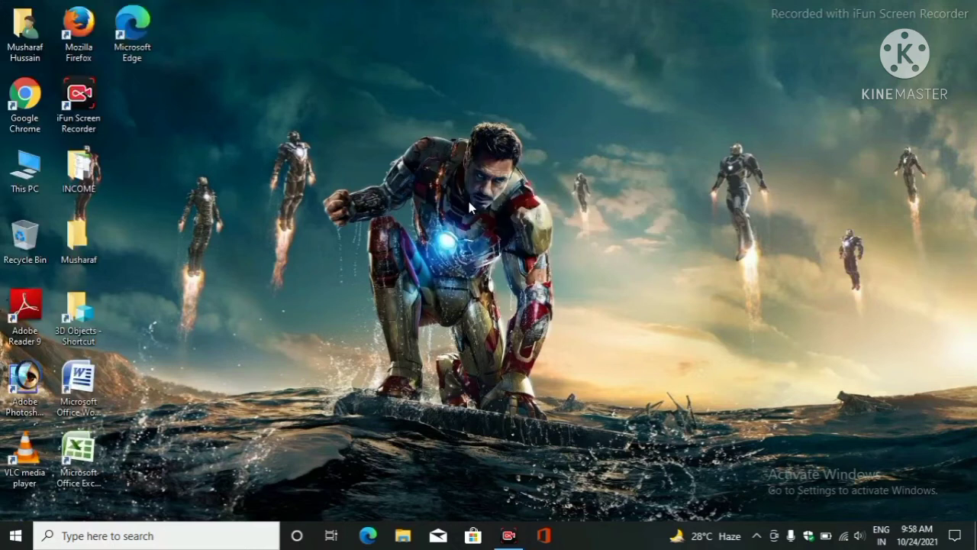
right_click(468, 201)
left_click(501, 242)
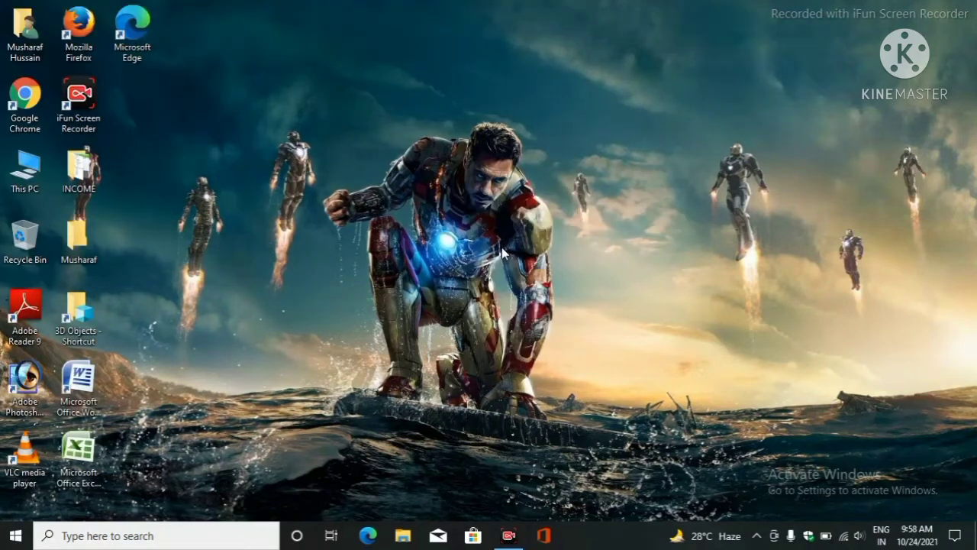
right_click(378, 12)
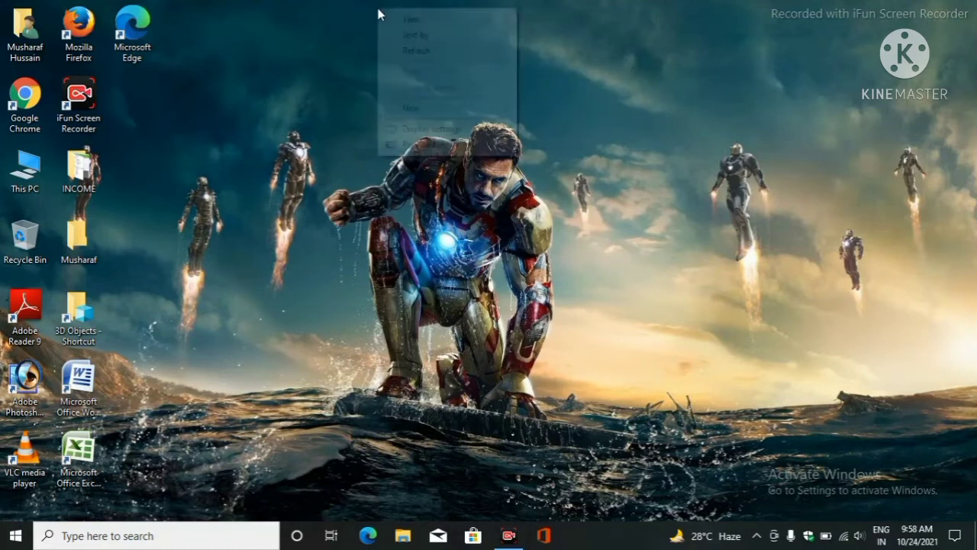
left_click(416, 56)
right_click(415, 55)
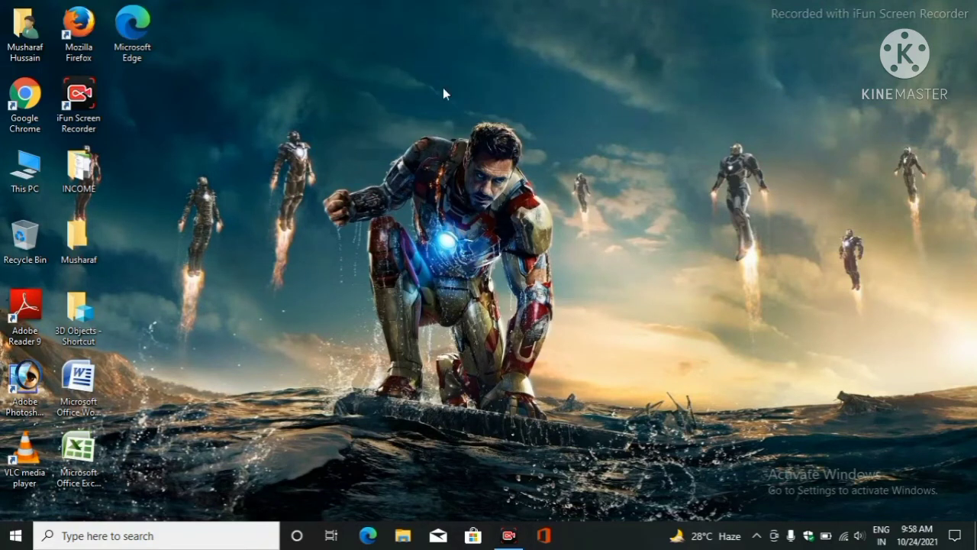
left_click(449, 99)
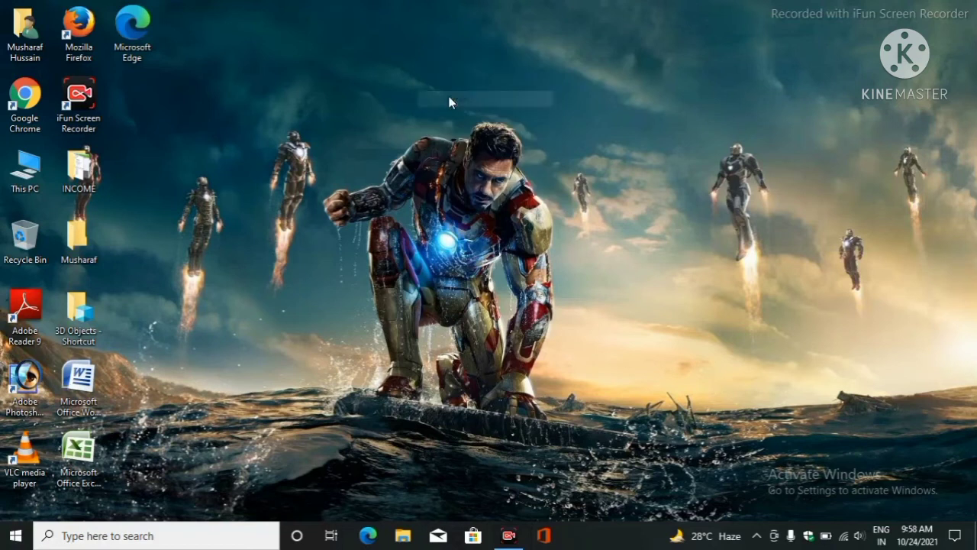
right_click(449, 97)
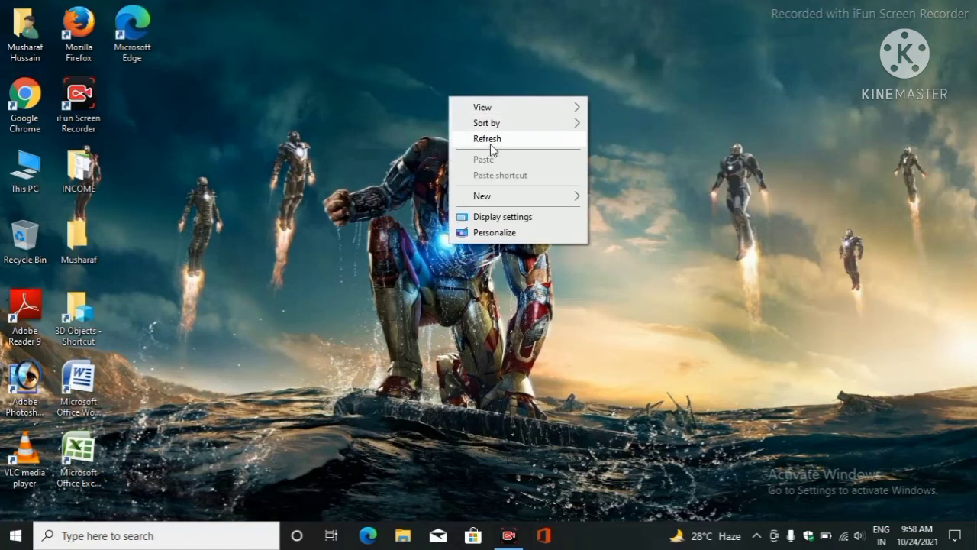
left_click(491, 146)
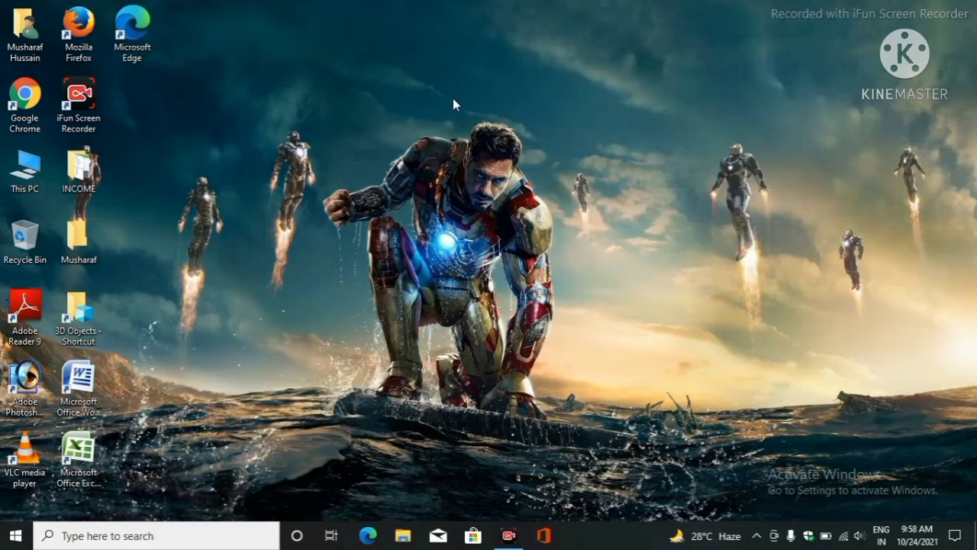
right_click(453, 98)
left_click(491, 141)
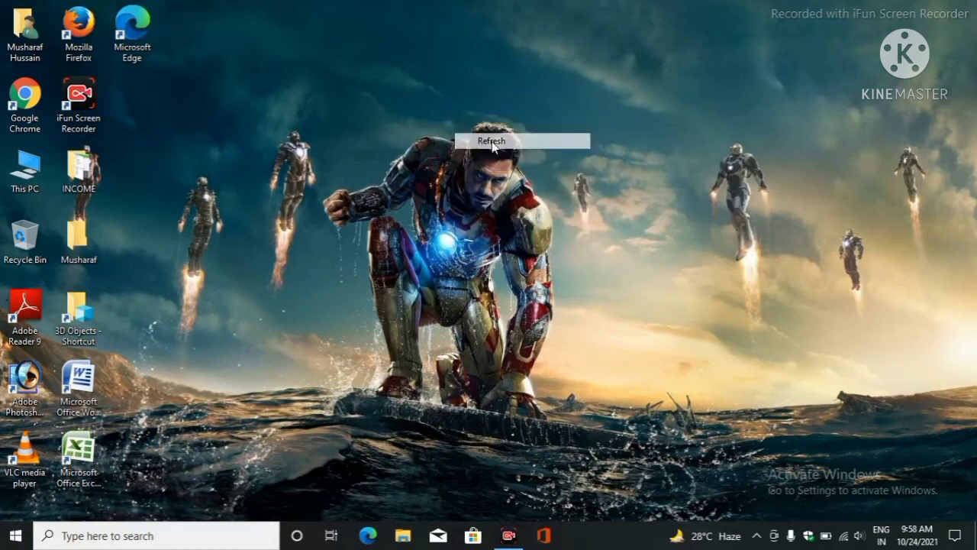
right_click(492, 141)
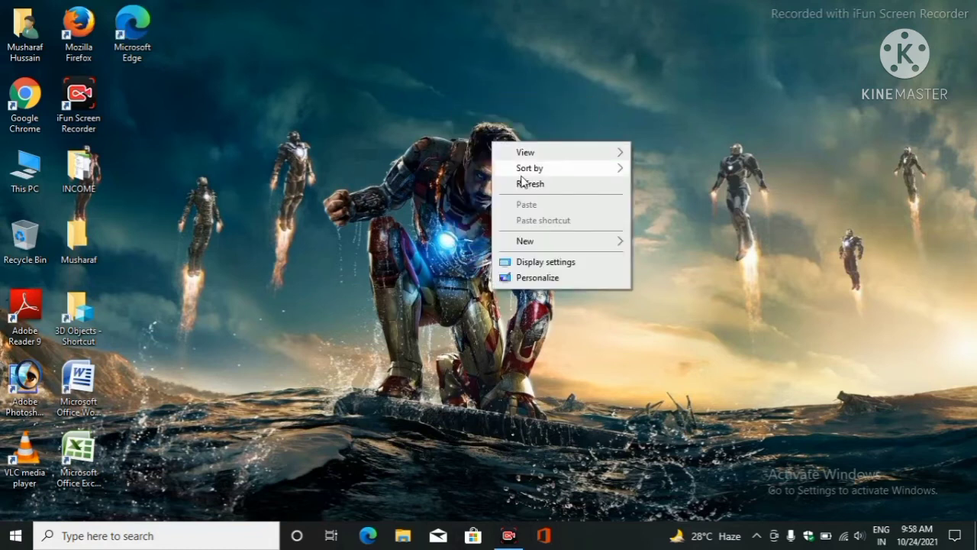
left_click(526, 185)
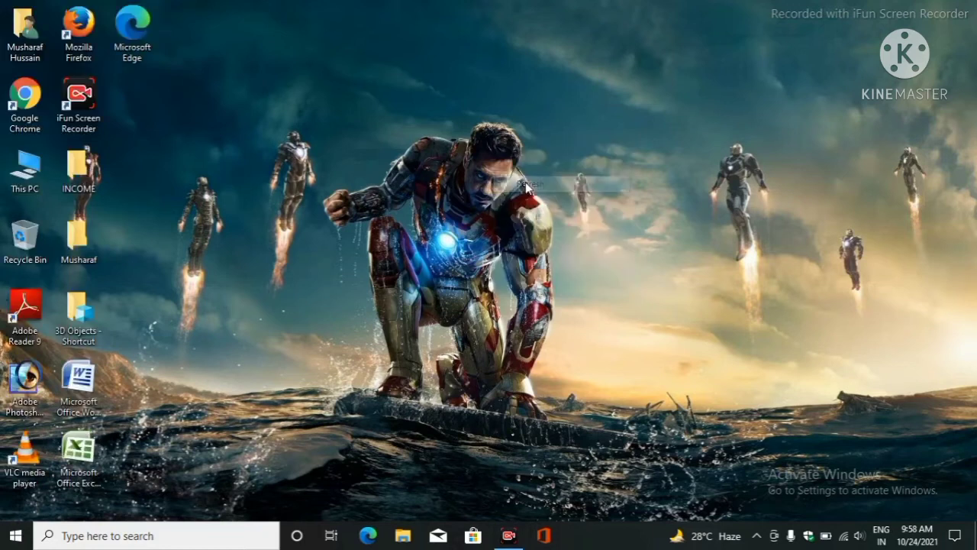
right_click(388, 120)
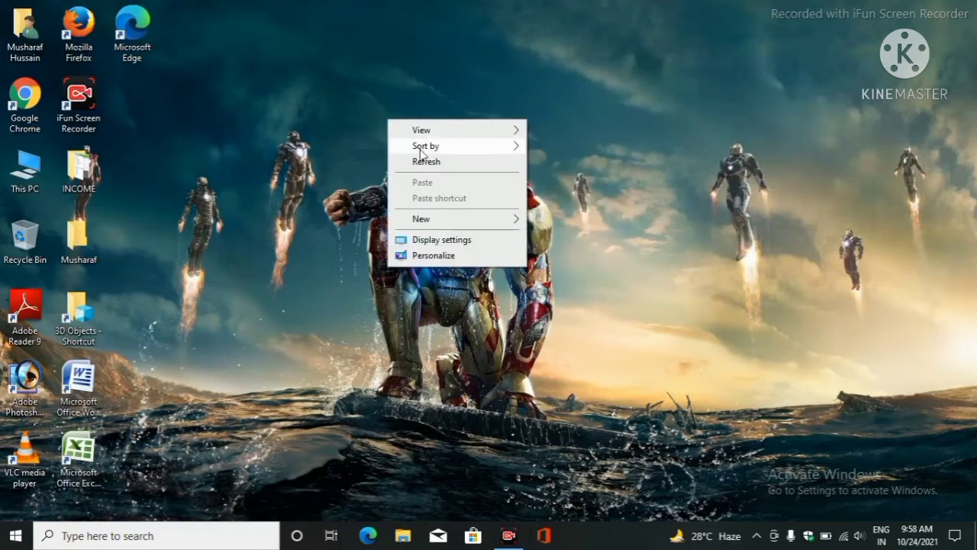
left_click(429, 163)
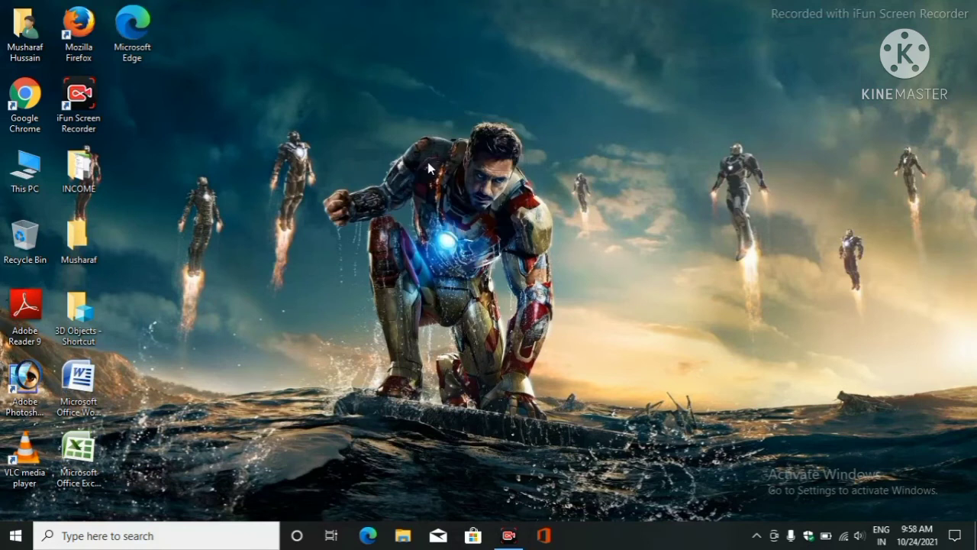
right_click(462, 81)
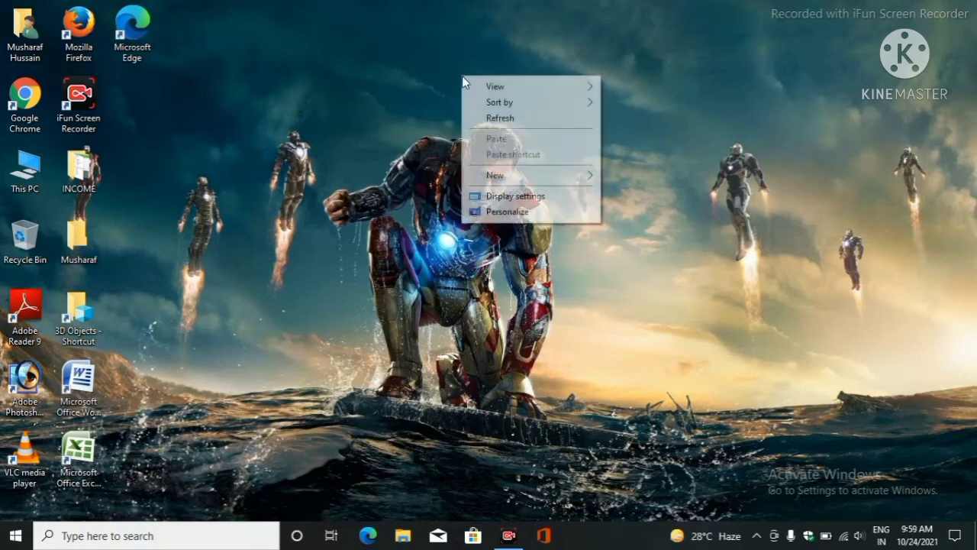
left_click(492, 117)
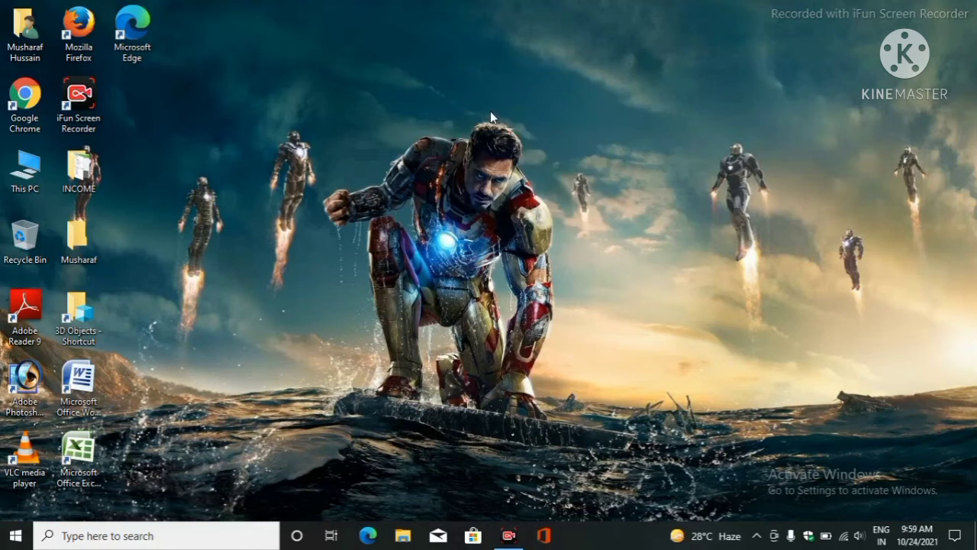
right_click(458, 85)
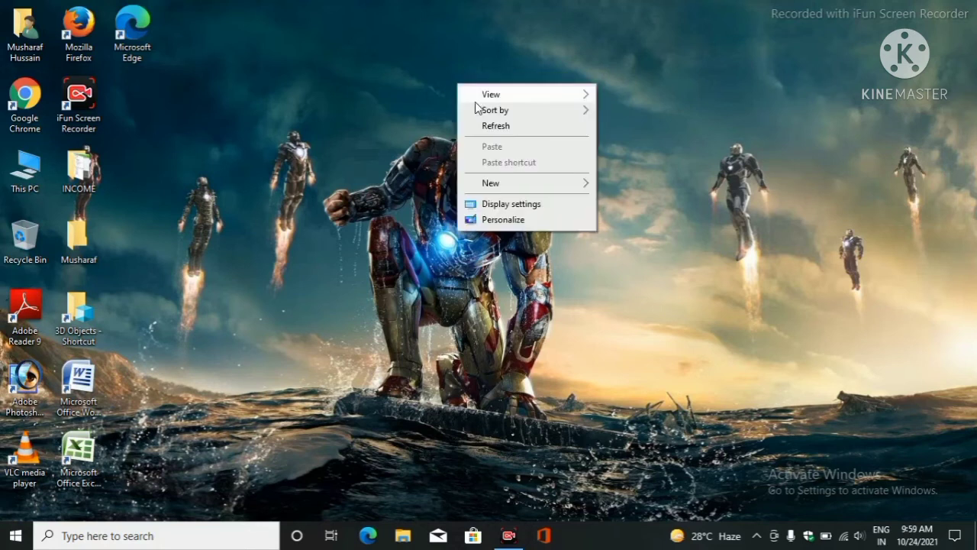
left_click(492, 128)
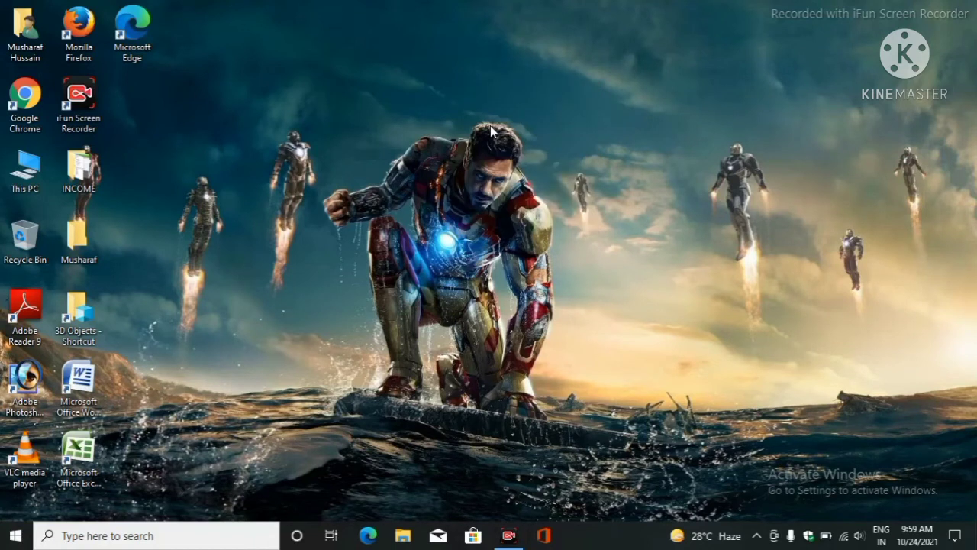
right_click(576, 118)
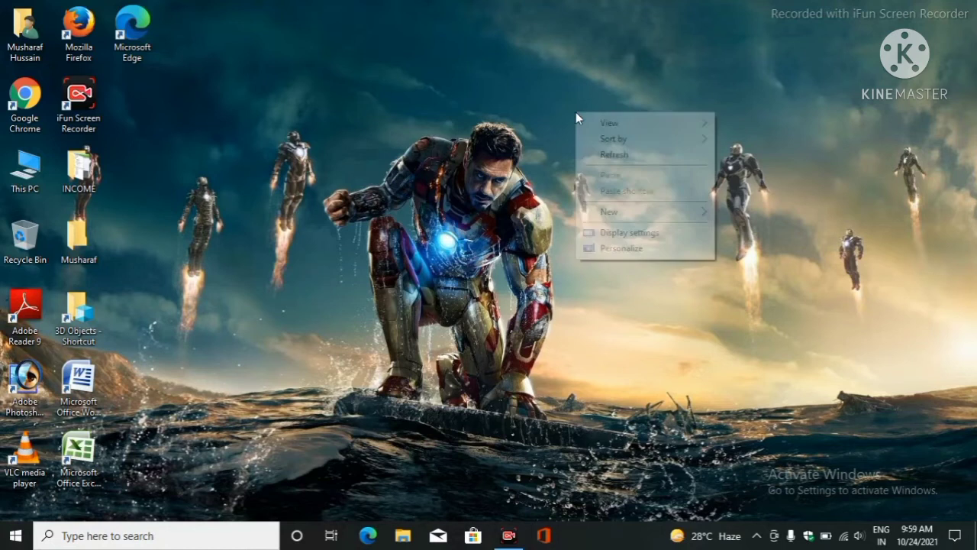
left_click(614, 160)
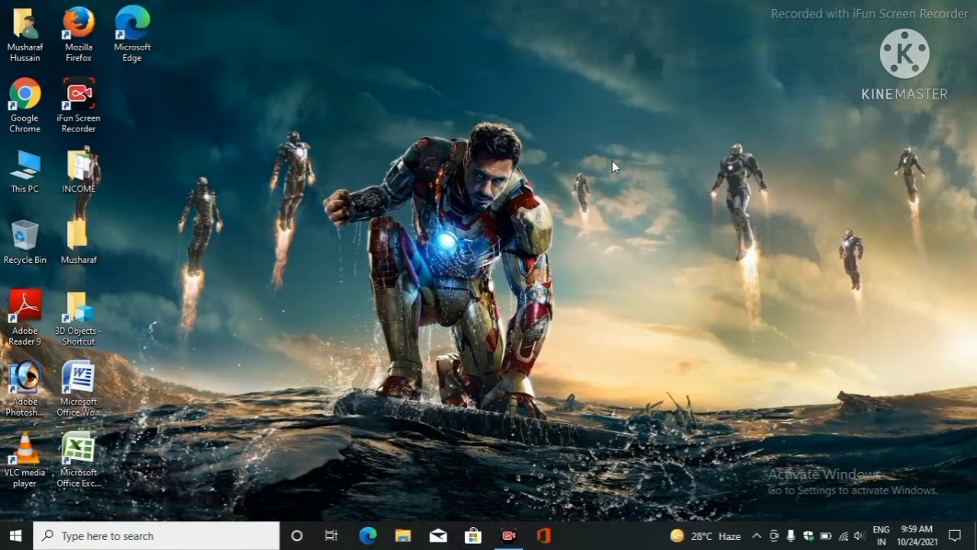
right_click(571, 157)
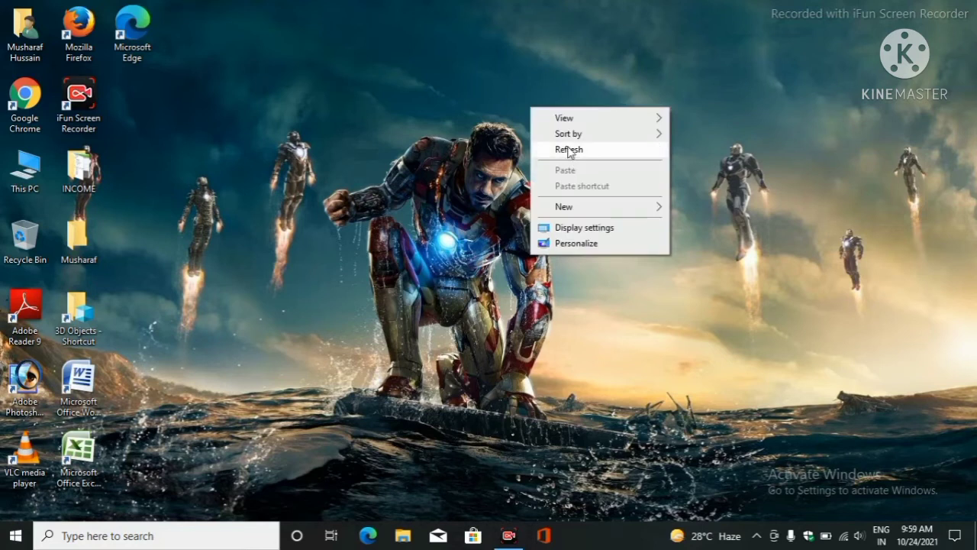
left_click(569, 149)
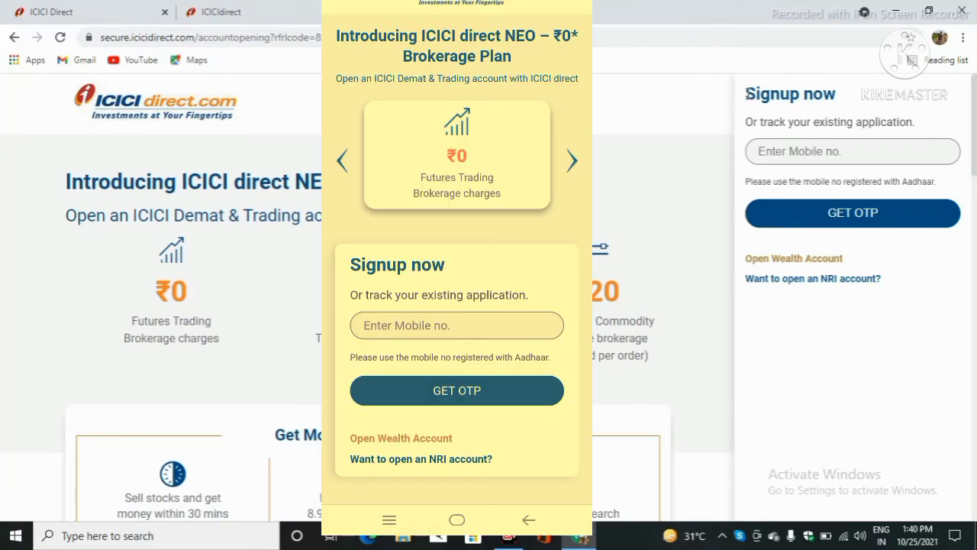
Select the 'Signup now' heading on the NEO account-opening page
triple_click(843, 92)
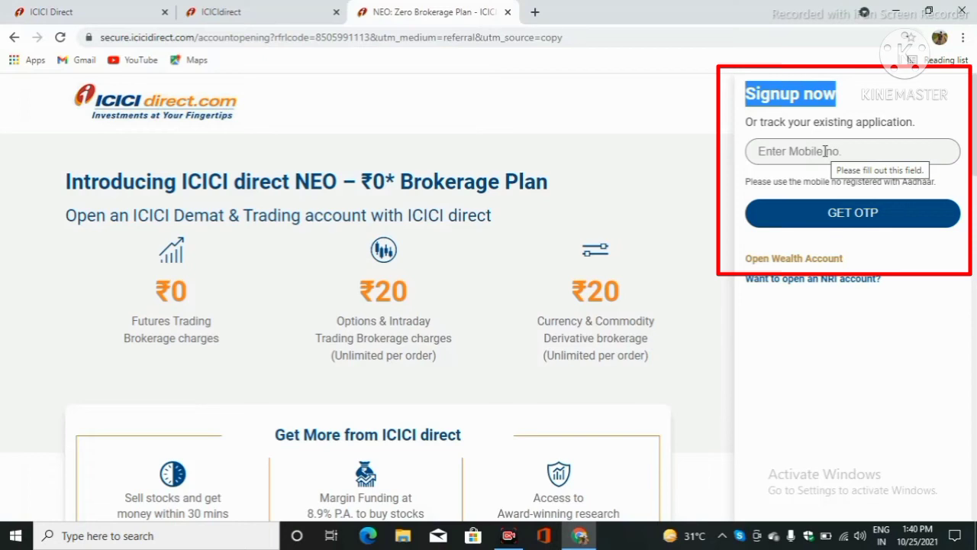
Enter the Aadhaar-registered mobile number, request an OTP, and submit the 4-digit code
left_click(825, 152)
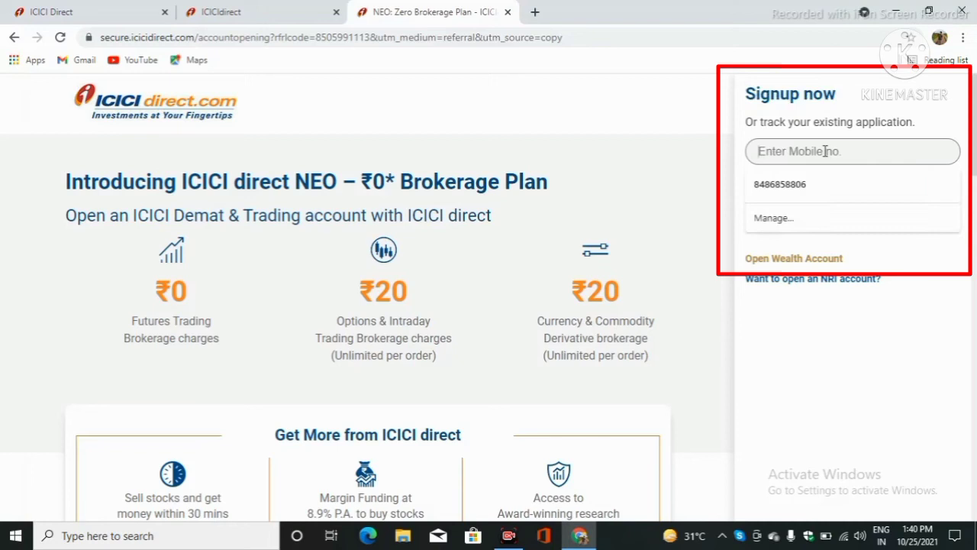
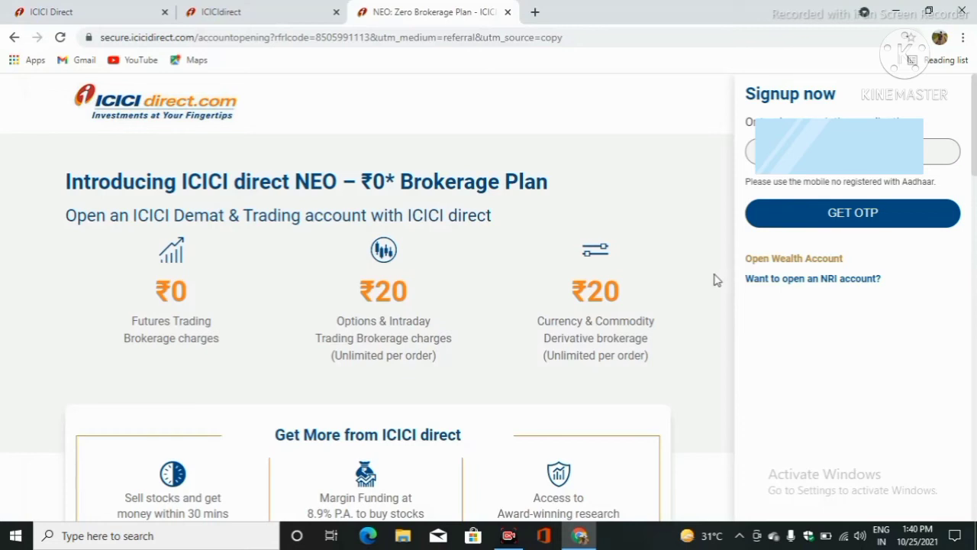
left_click(857, 219)
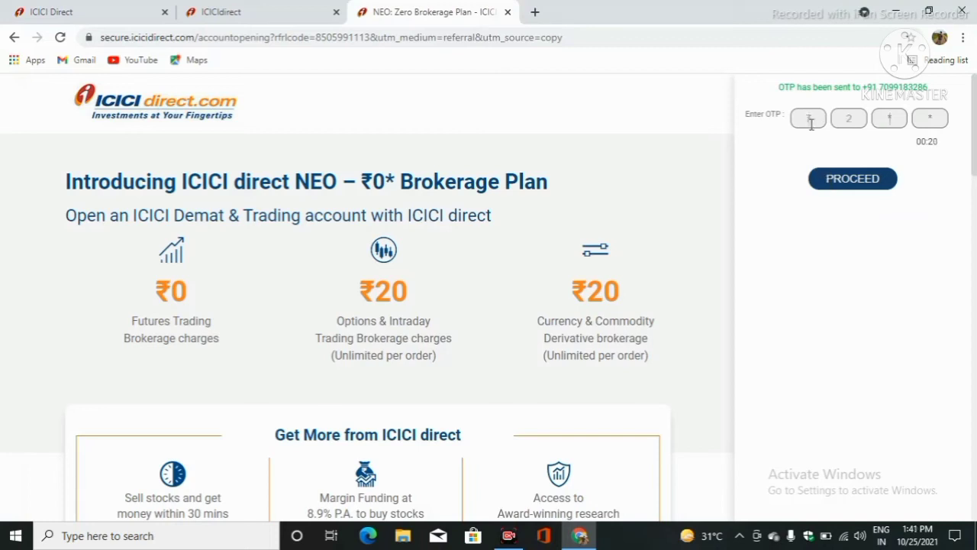
left_click(849, 182)
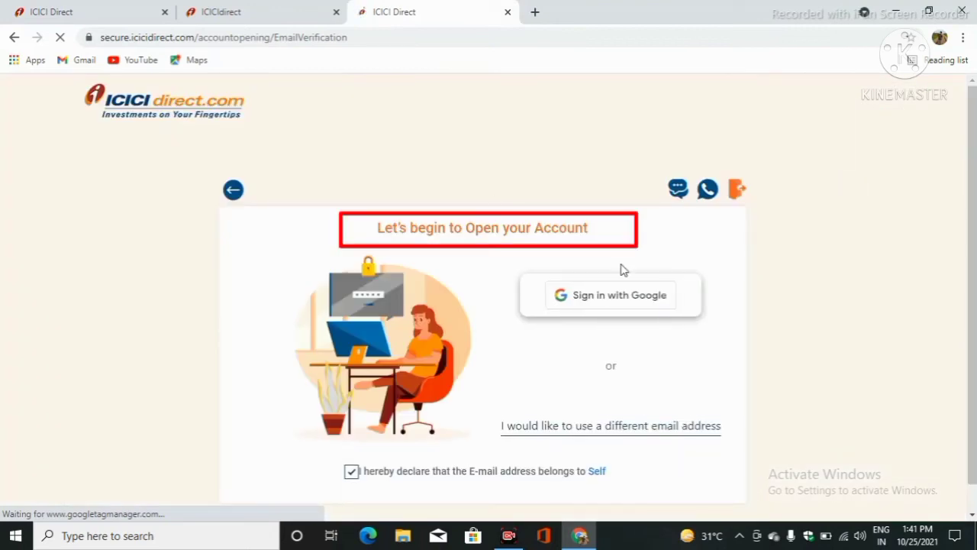
Skip Google sign-in, enter a different email address, and validate it
double_click(379, 228)
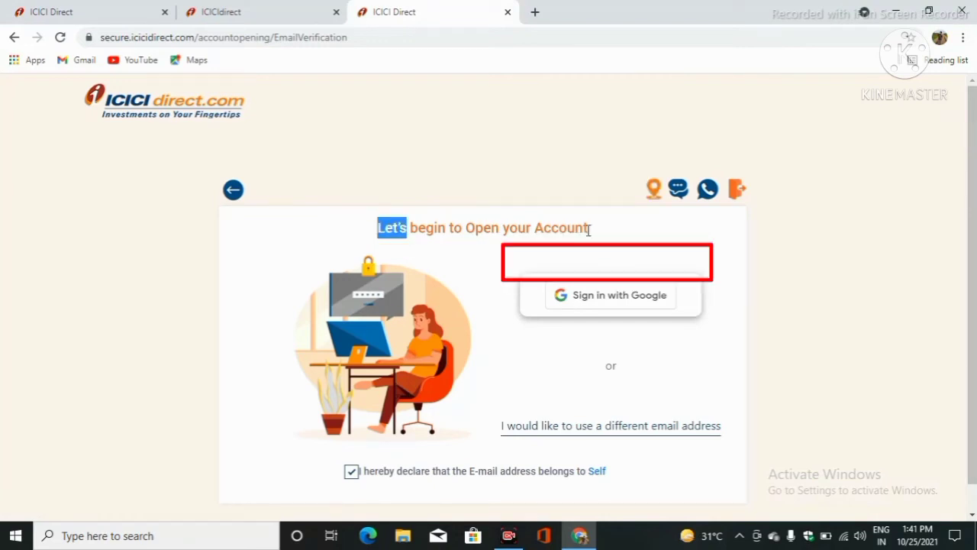
scroll(448, 417, "down", 1)
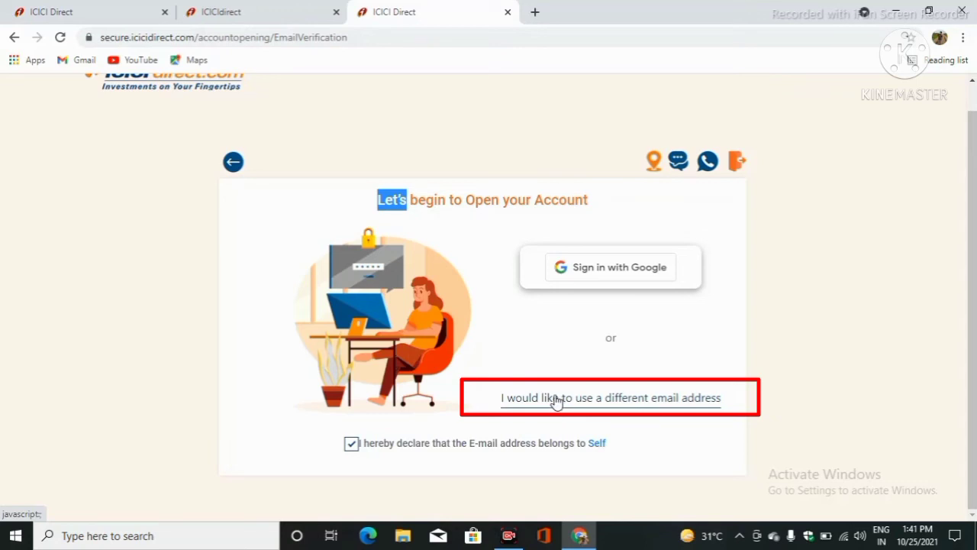
left_click(564, 400)
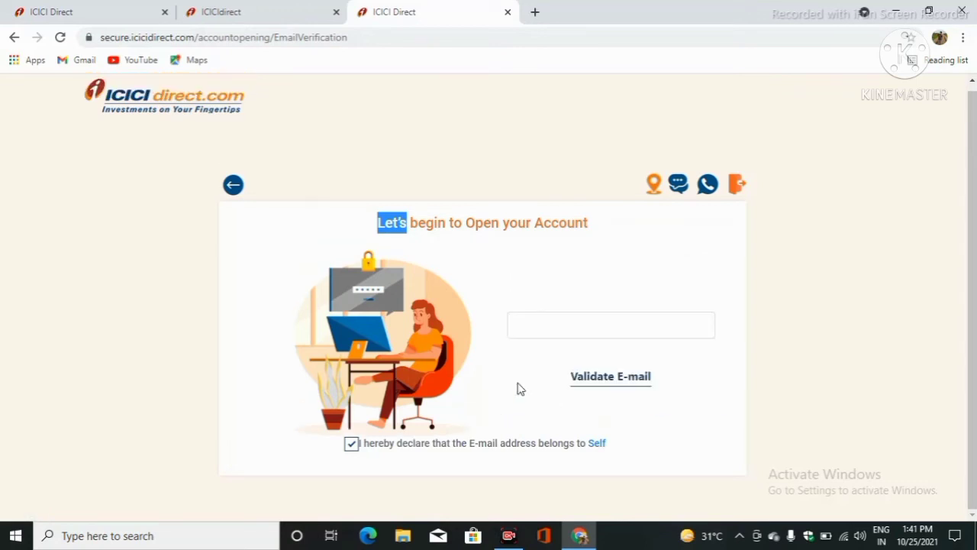
left_click(570, 325)
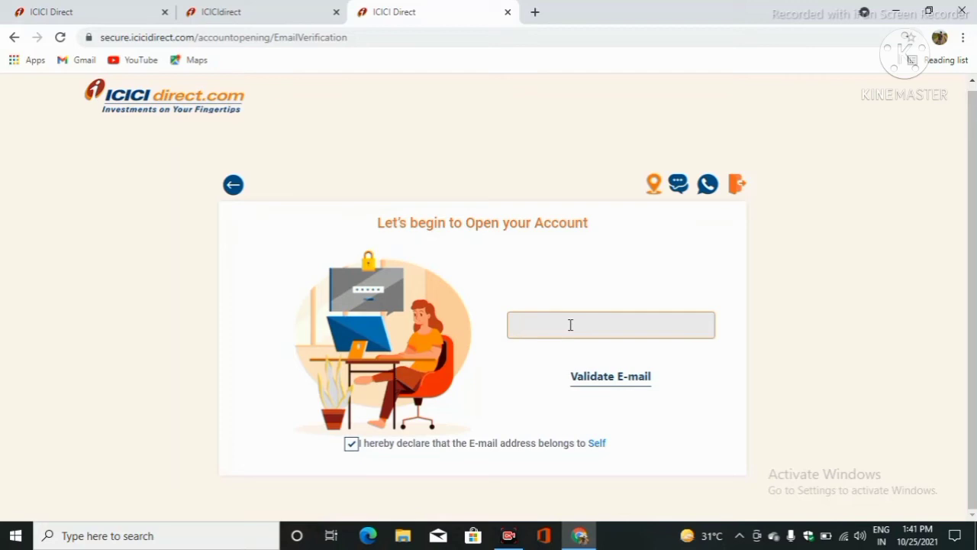
type("bas")
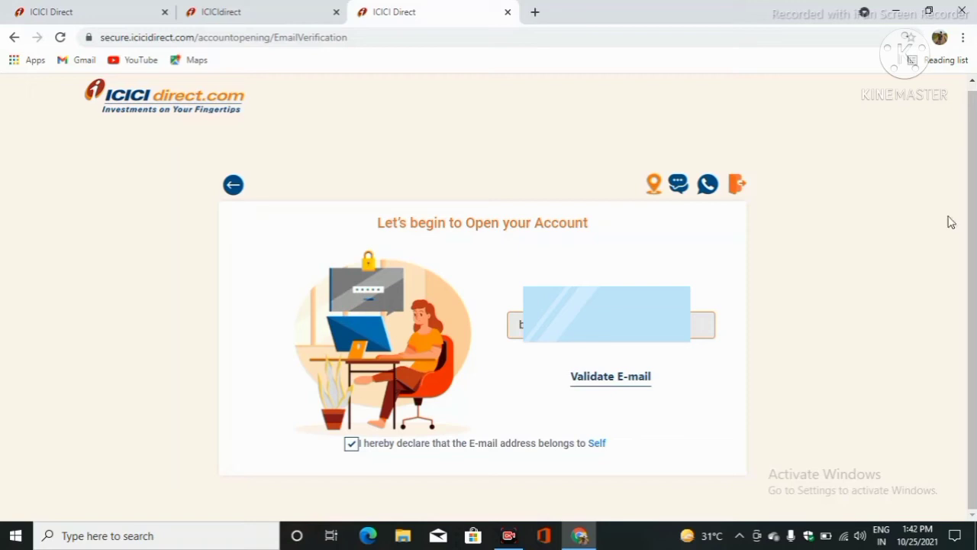
left_click(611, 384)
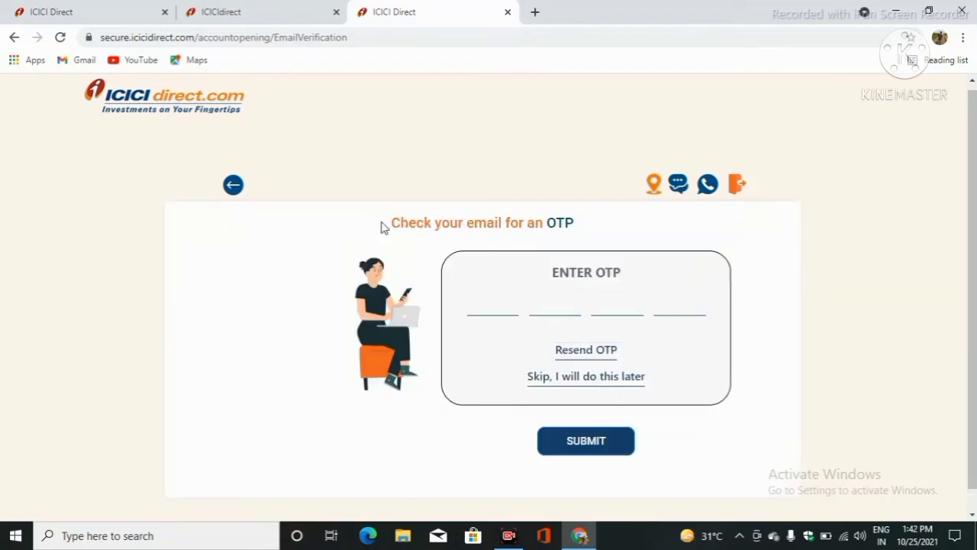
Fill the OTP boxes with the emailed verification code and submit it
left_click_drag(393, 222, 591, 226)
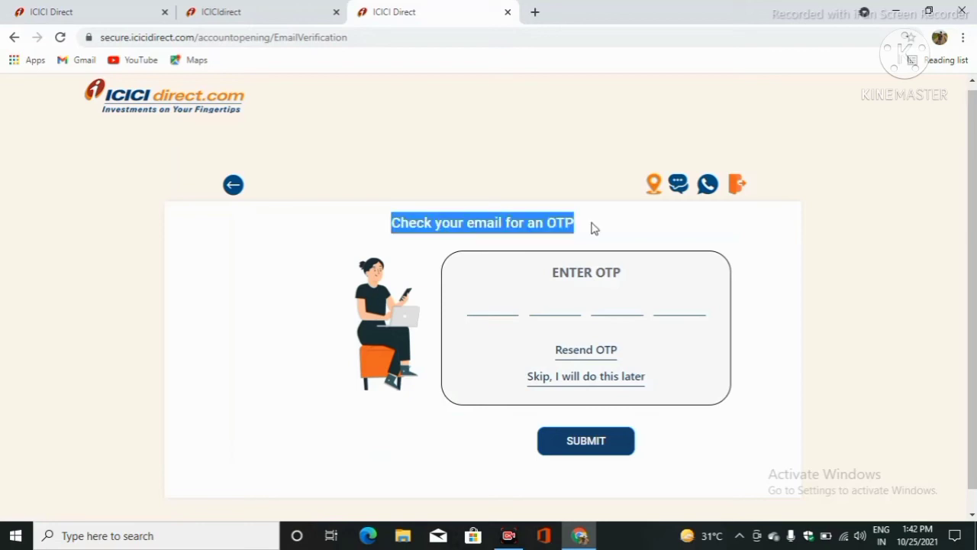
left_click(647, 227)
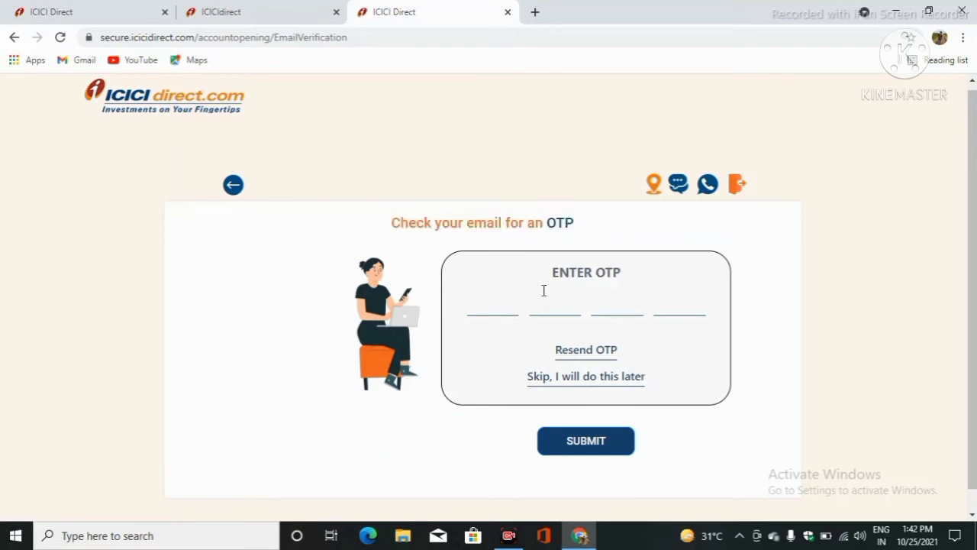
left_click(492, 306)
left_click(578, 446)
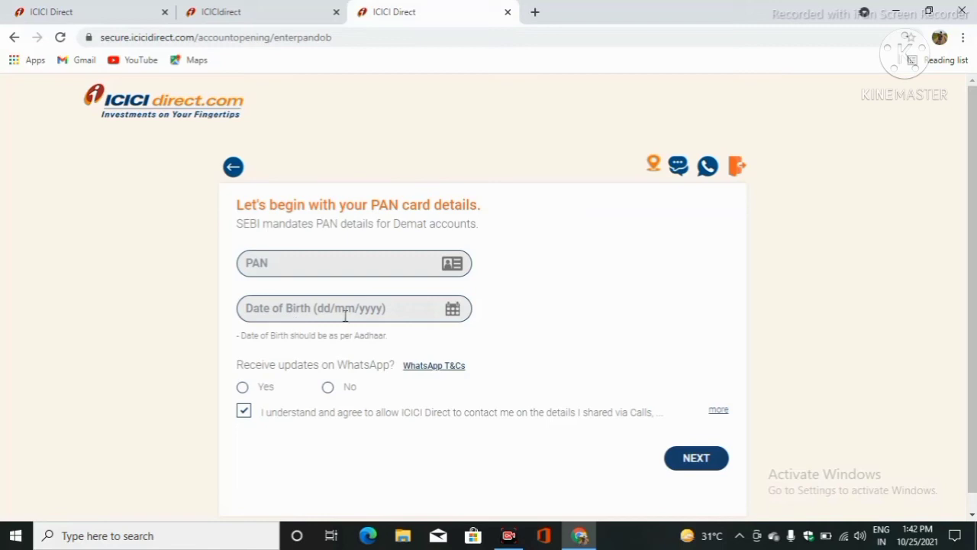
Fill in the PAN details, choose No for WhatsApp updates, and submit
left_click(350, 262)
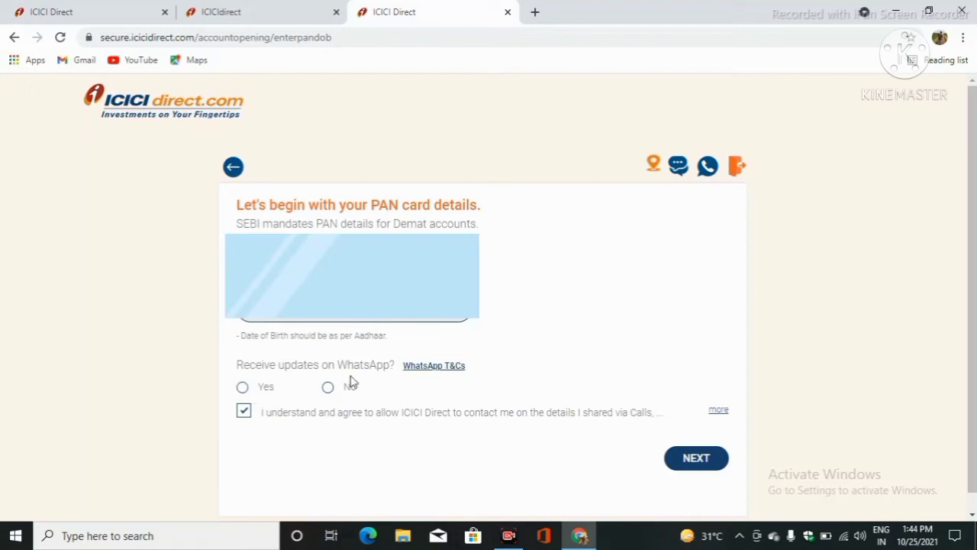
left_click(331, 389)
scroll(857, 355, "down", 1)
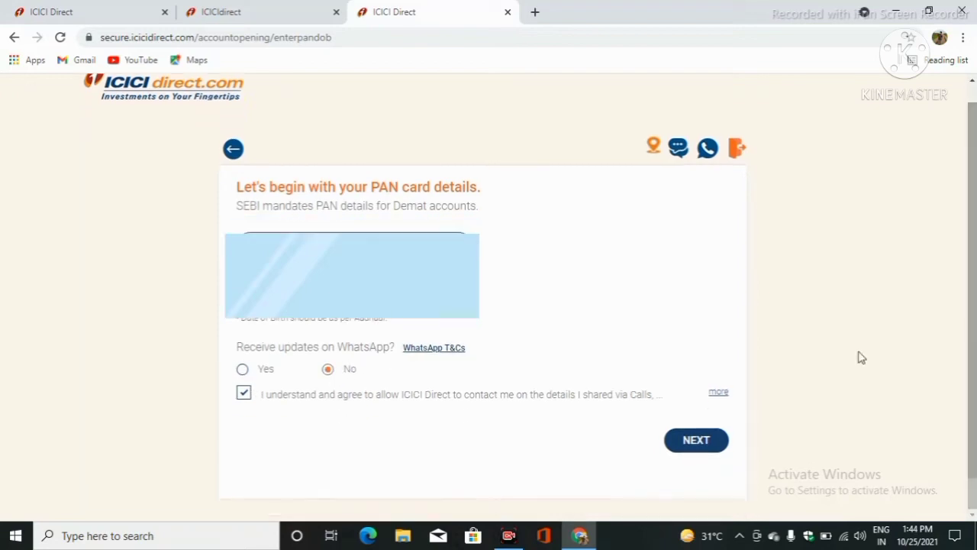
left_click(692, 449)
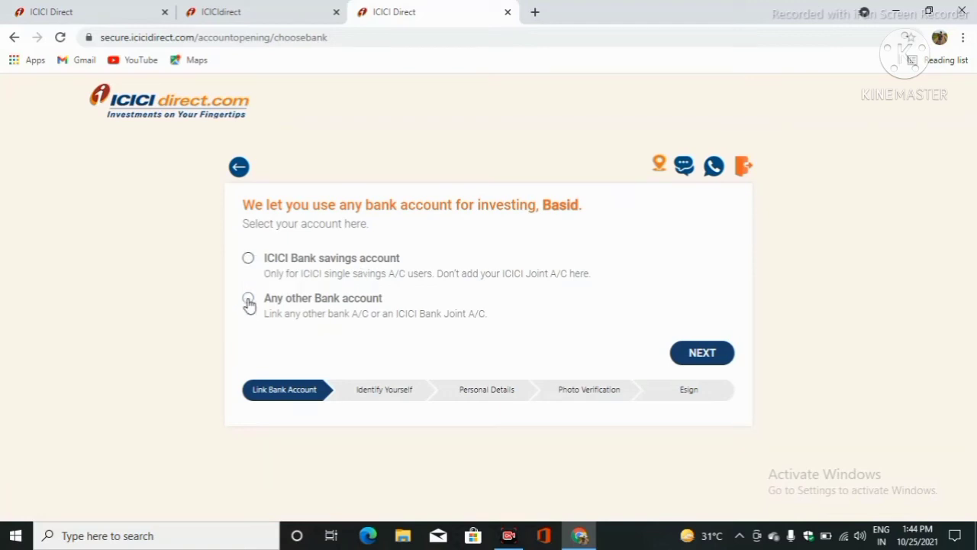
Choose Any other Bank account, select UNITED BANK OF INDIA, and submit the account details
left_click(702, 354)
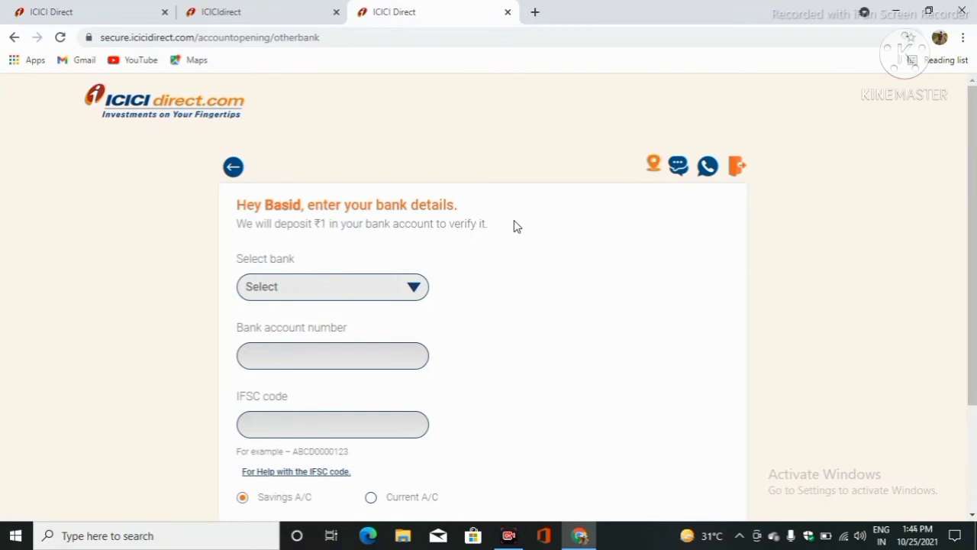
scroll(972, 252, "down", 1)
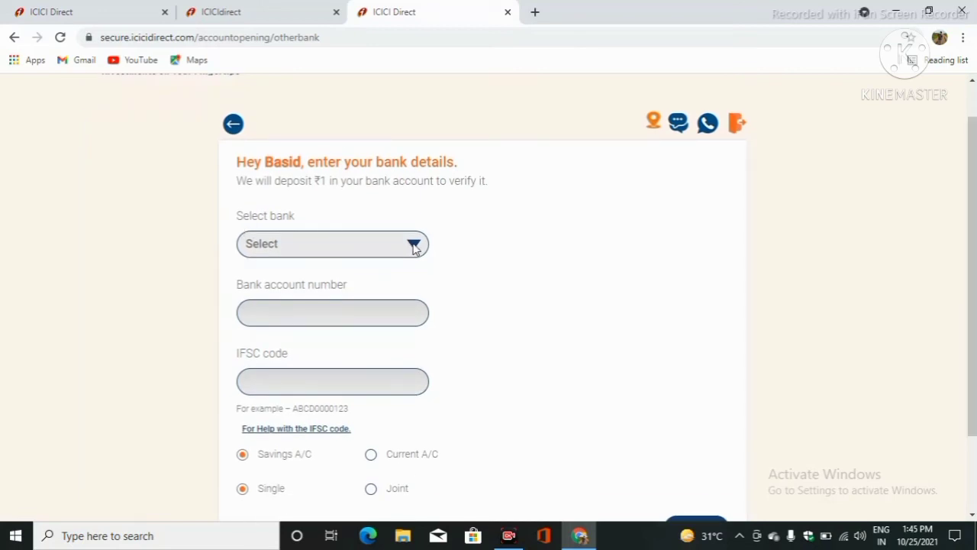
left_click(413, 244)
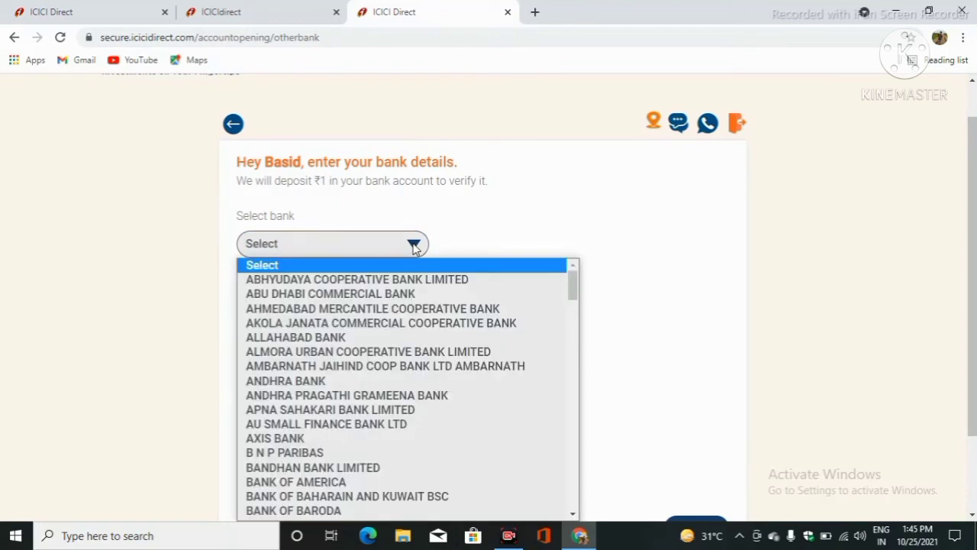
key("u")
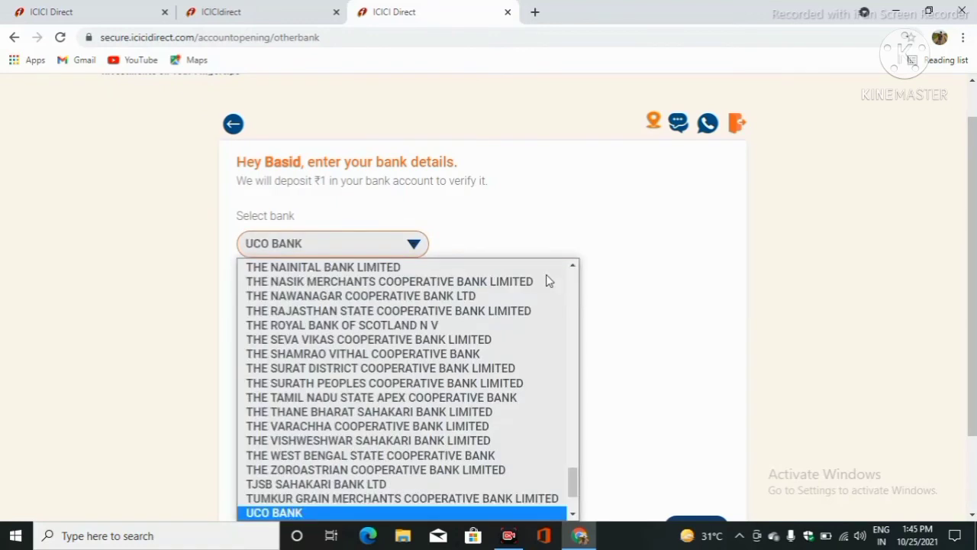
key("n")
key("Down")
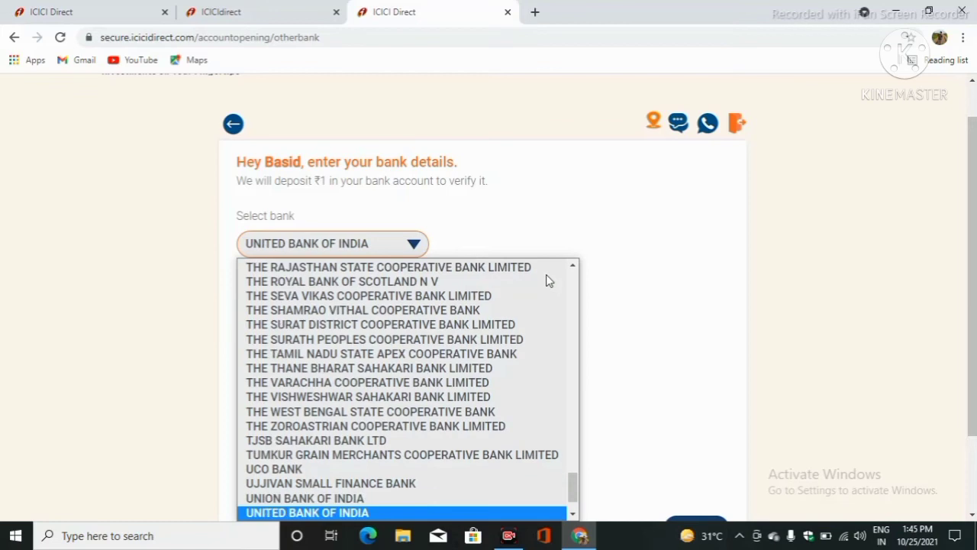
left_click(385, 238)
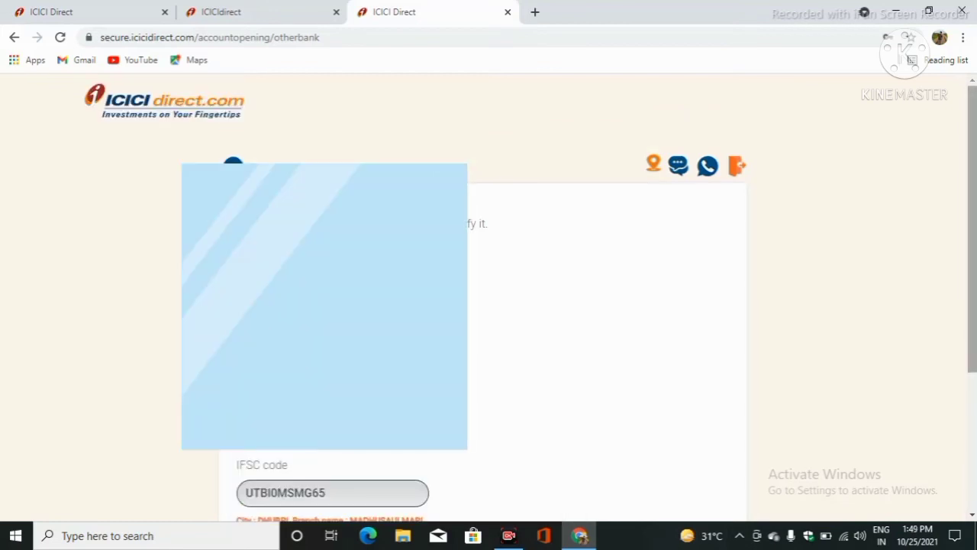
scroll(664, 516, "down", 8)
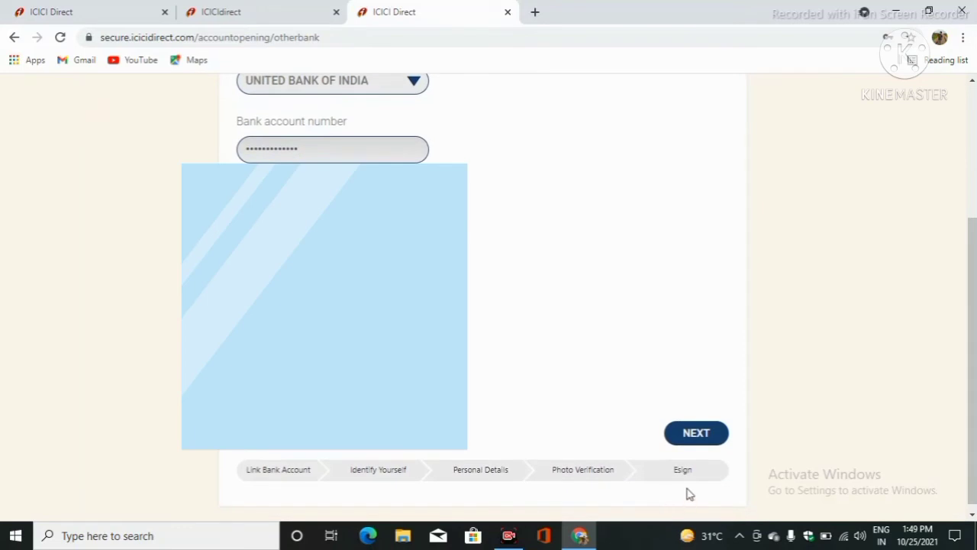
left_click(697, 441)
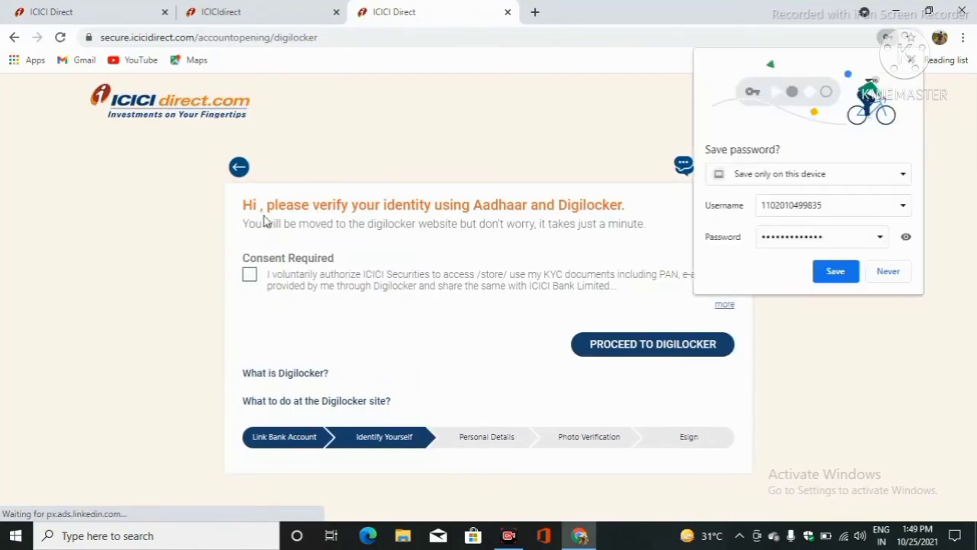
Decline Chrome's save-password prompt, tick the KYC consent box, and proceed to DigiLocker
left_click(888, 273)
left_click(251, 275)
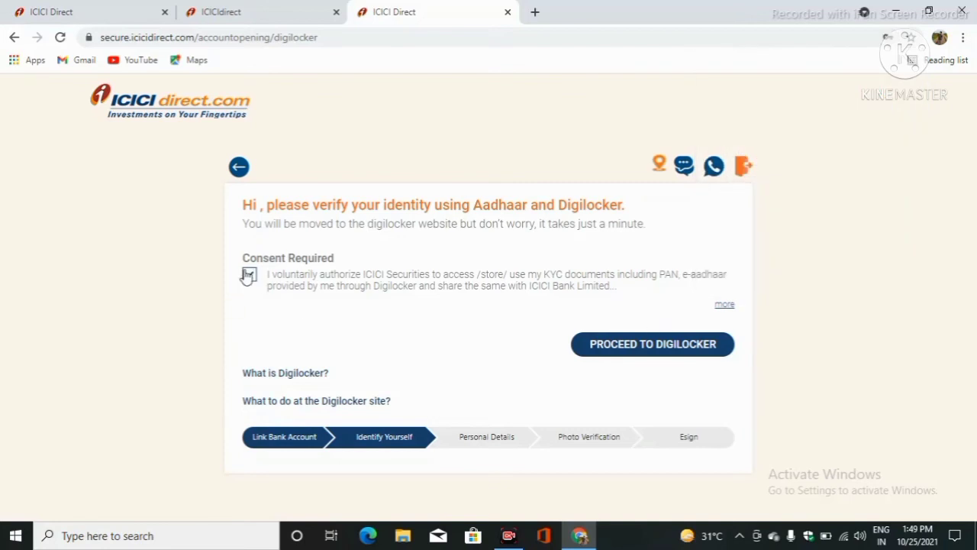
left_click(249, 275)
left_click(249, 277)
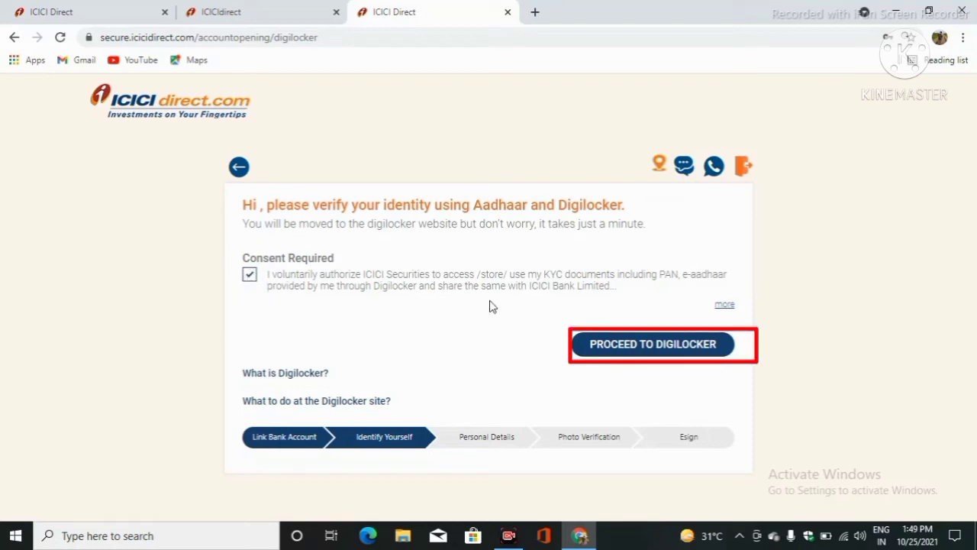
left_click(643, 347)
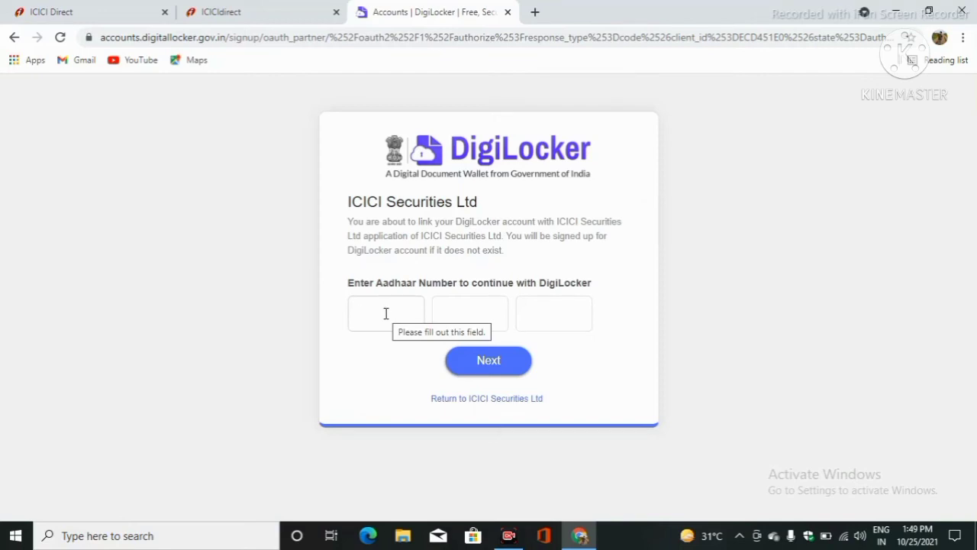
Submit the Aadhaar number and its OTP in DigiLocker, then allow ICICI Securities access
left_click(487, 360)
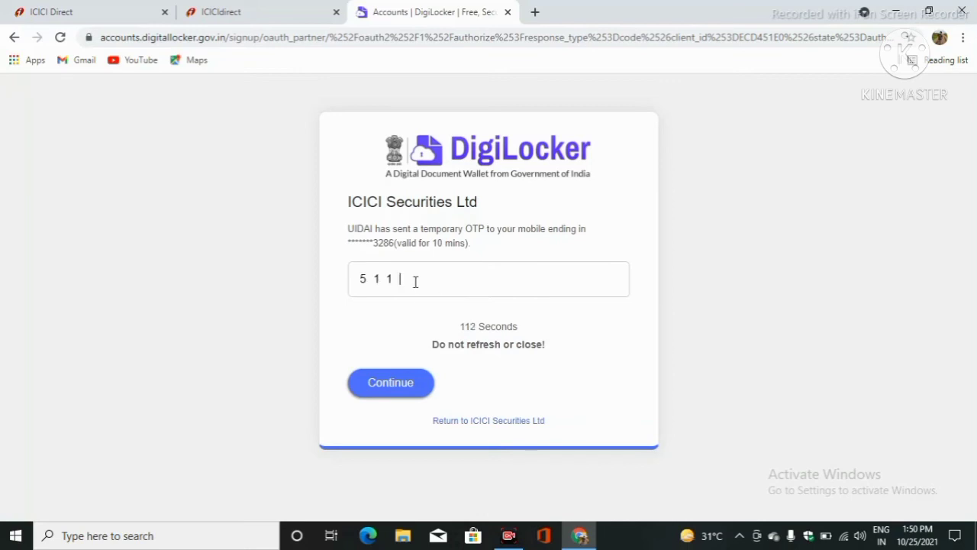
type("775")
left_click(395, 382)
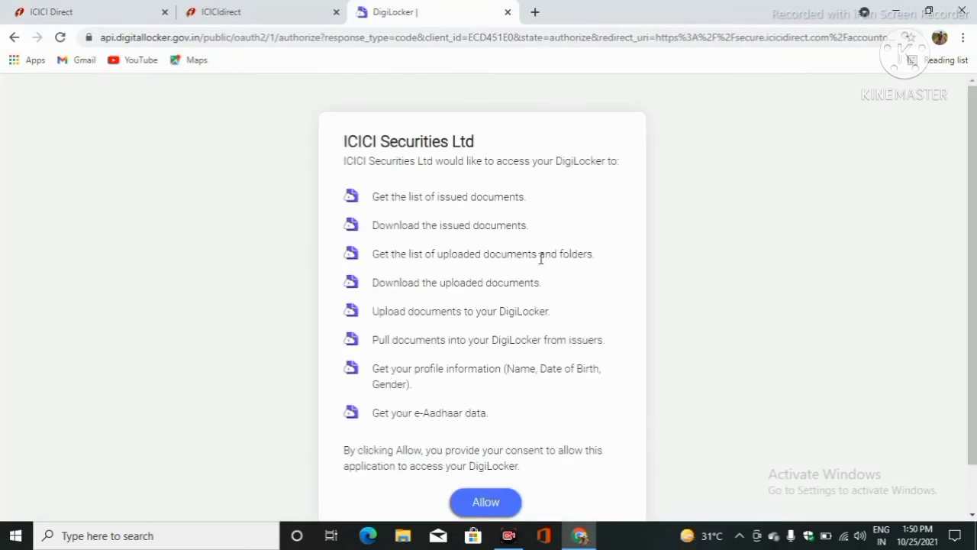
scroll(428, 468, "down", 1)
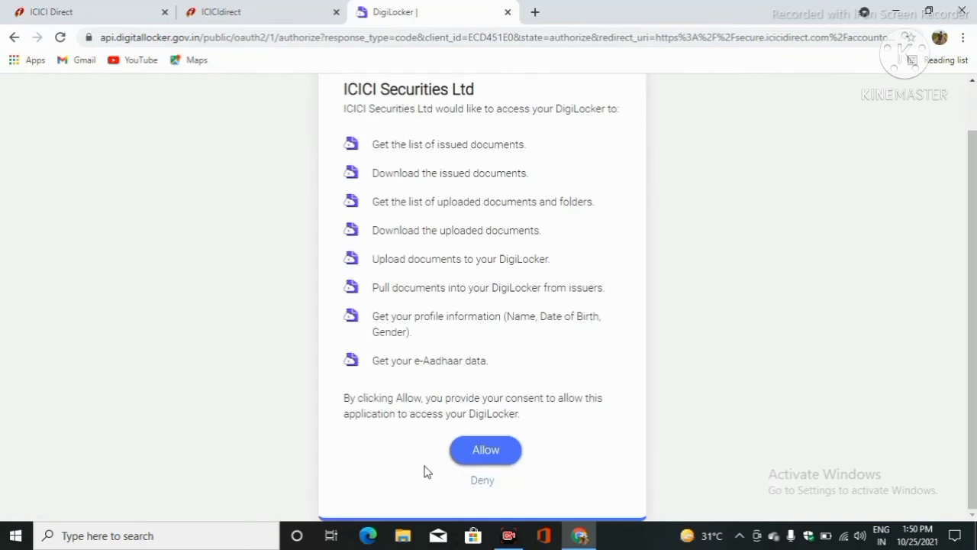
left_click(486, 452)
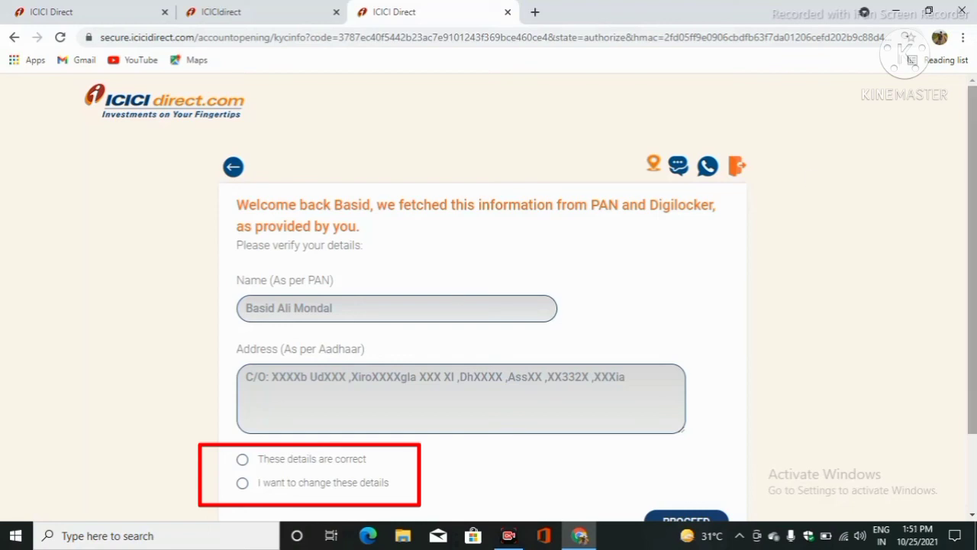
Mark the fetched PAN name and Aadhaar address as correct and proceed
scroll(266, 341, "down", 1)
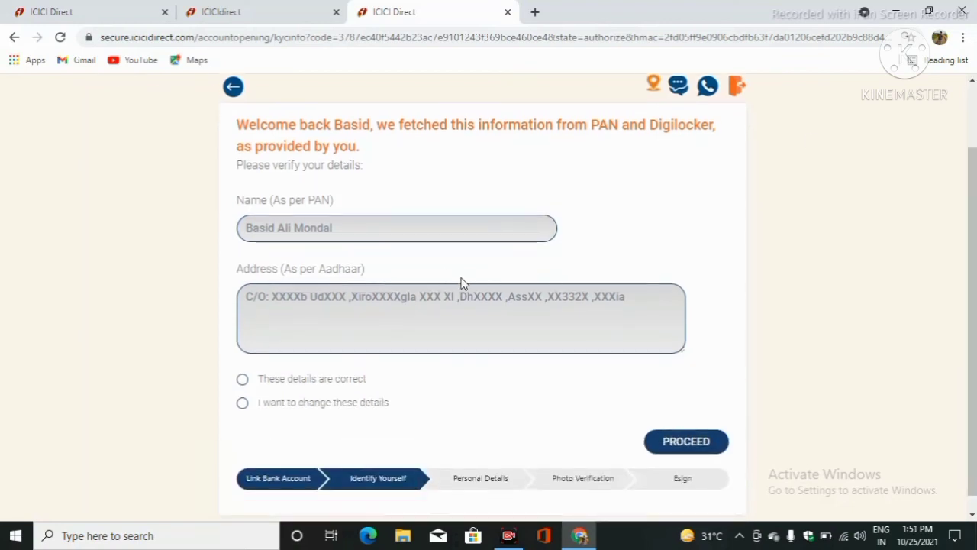
left_click(294, 299)
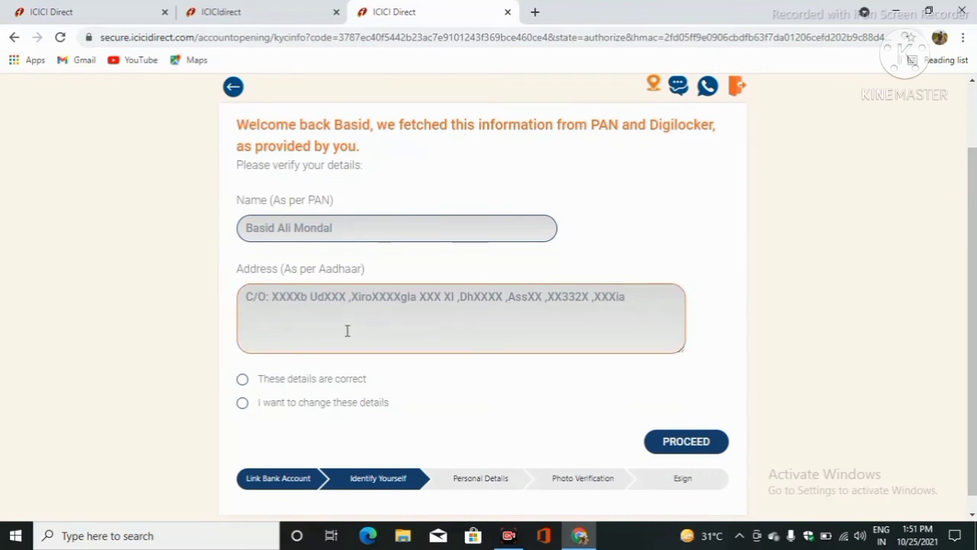
left_click(242, 379)
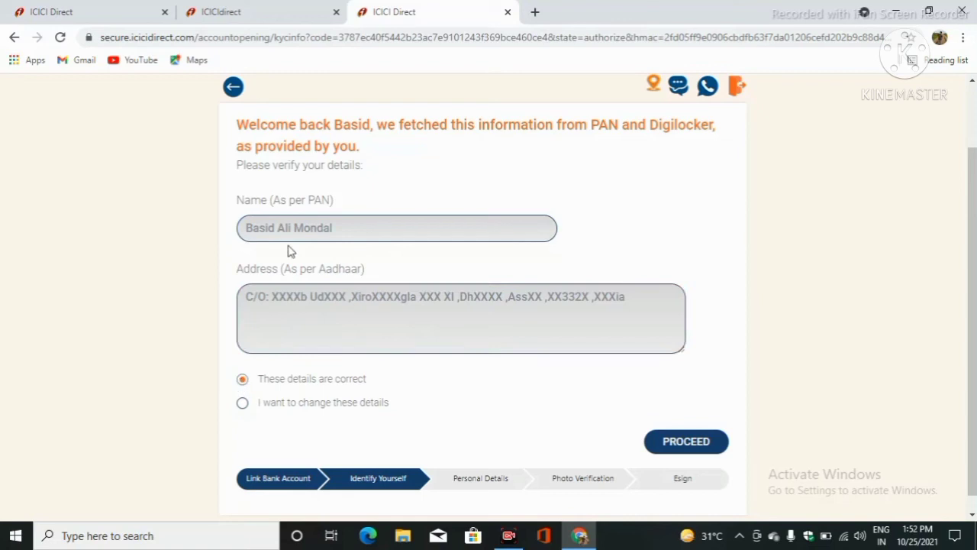
left_click(679, 444)
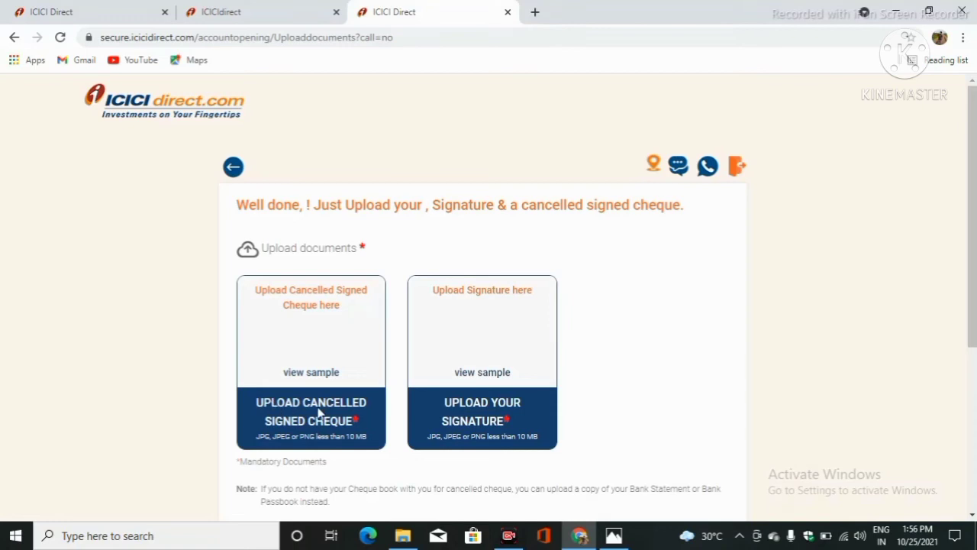
Upload IMG-20211025-WA0038 (2) from Camera Roll as the cancelled cheque and accept the unclear-image warning
left_click(319, 412)
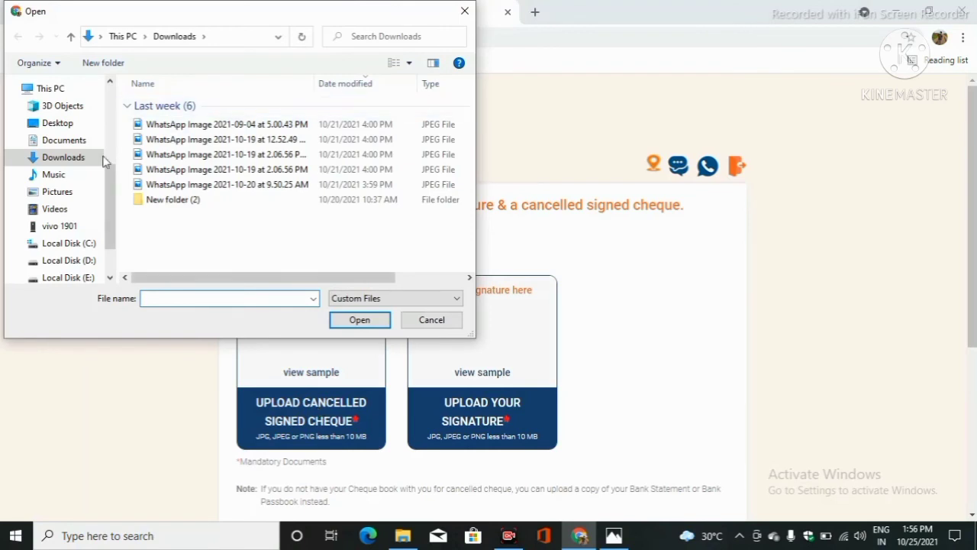
left_click(57, 191)
left_click(229, 120)
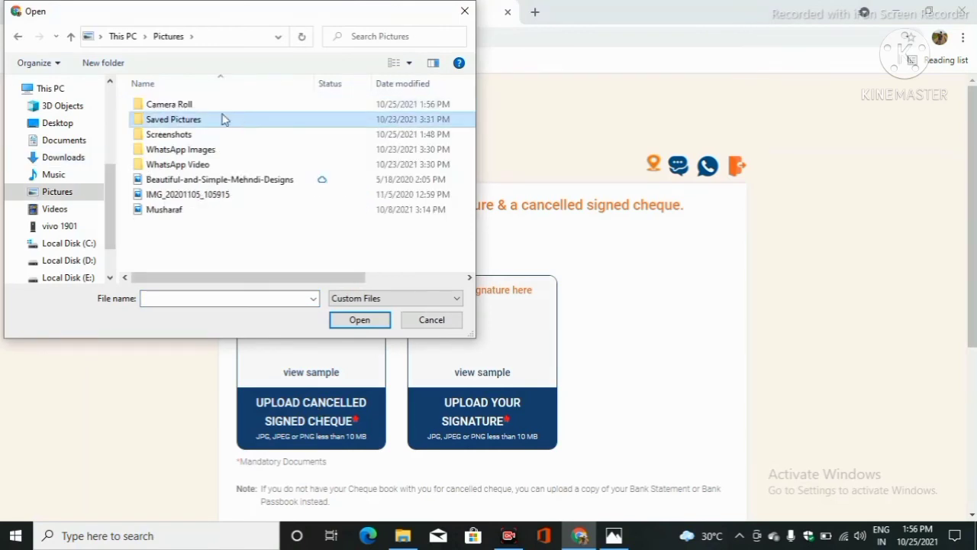
double_click(194, 108)
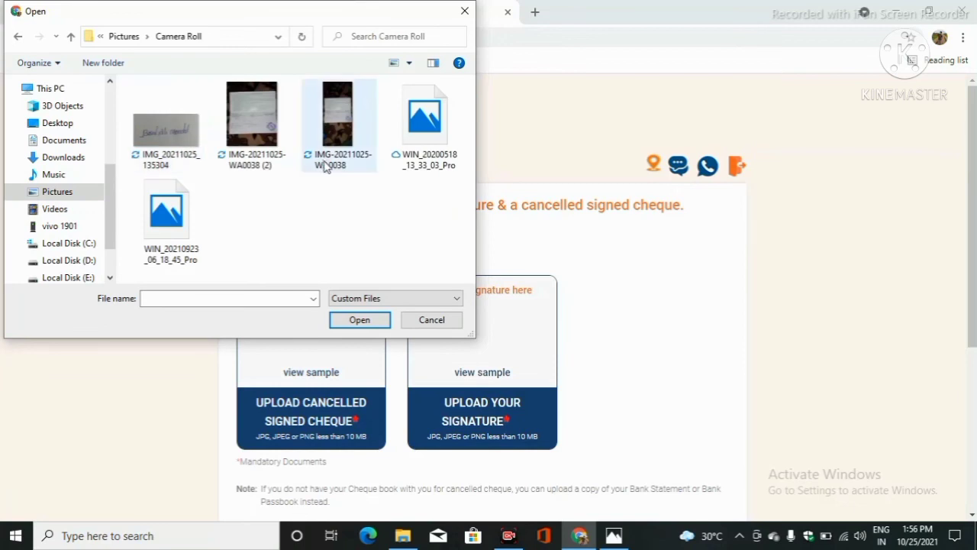
left_click(268, 136)
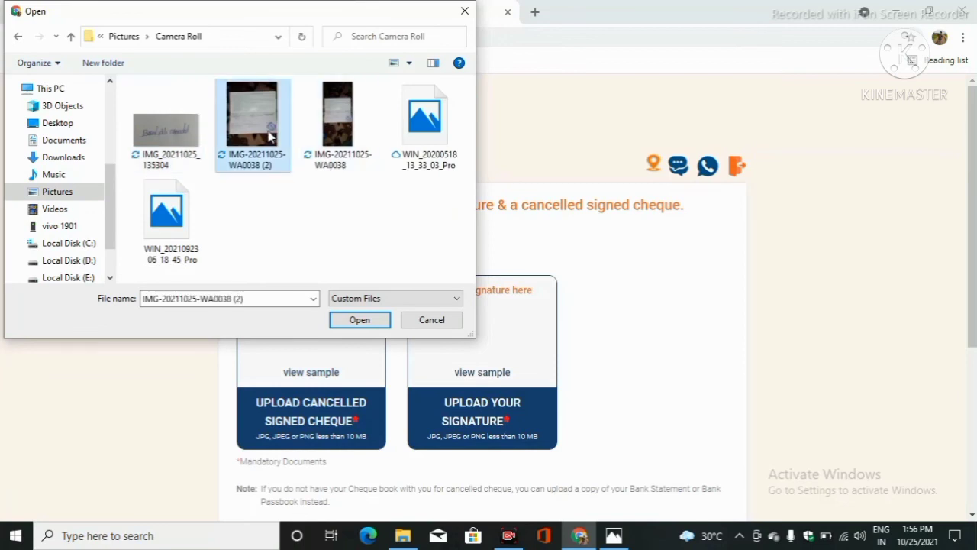
left_click(365, 321)
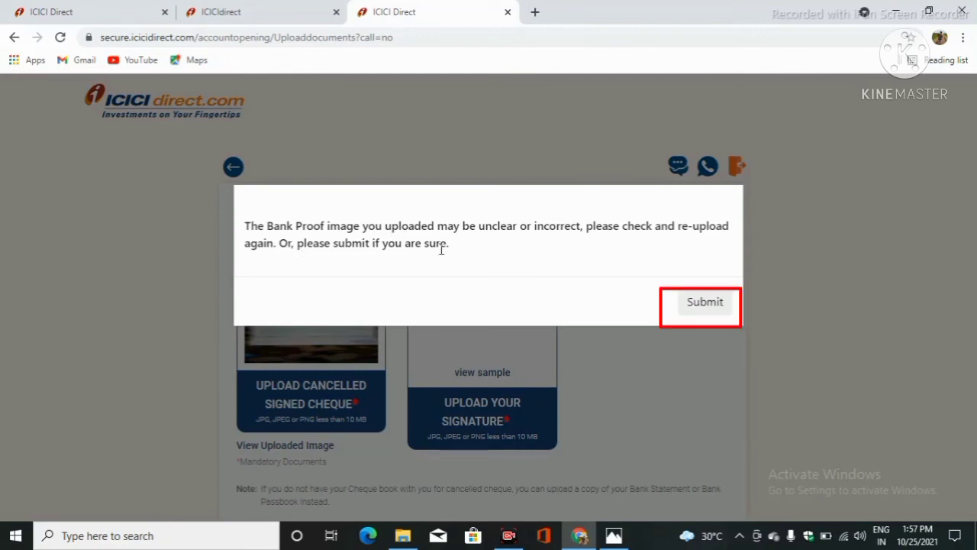
left_click(706, 302)
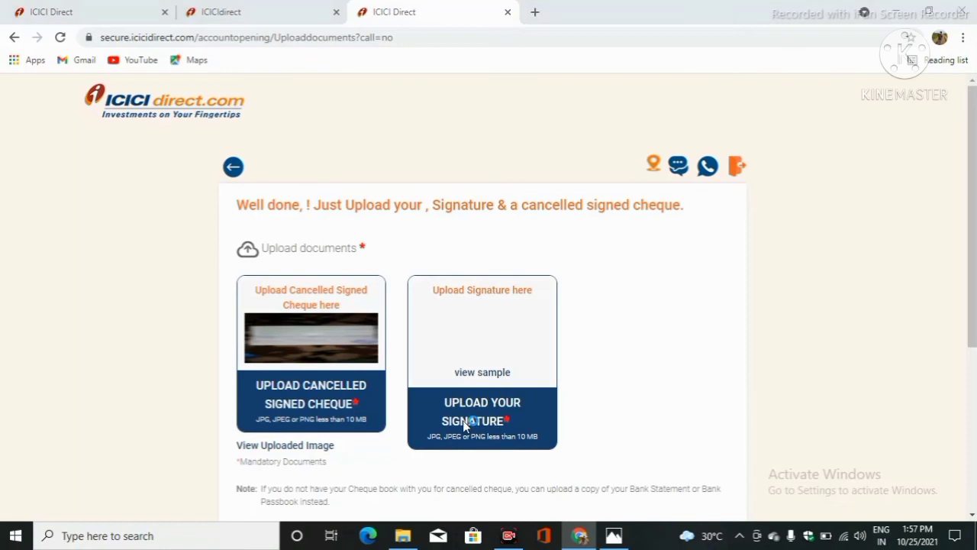
Upload IMG_20211025_135304 from Camera Roll as the signature image
left_click(463, 420)
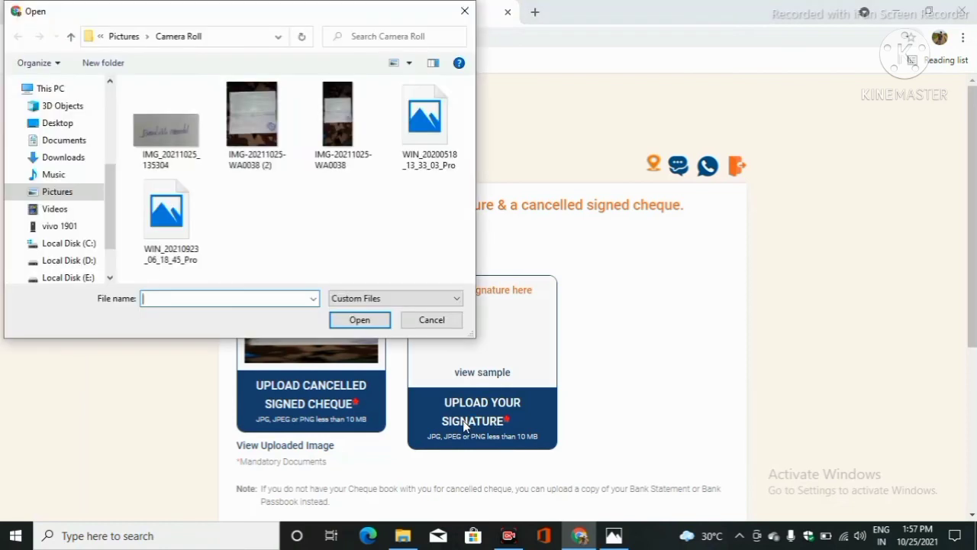
left_click(163, 138)
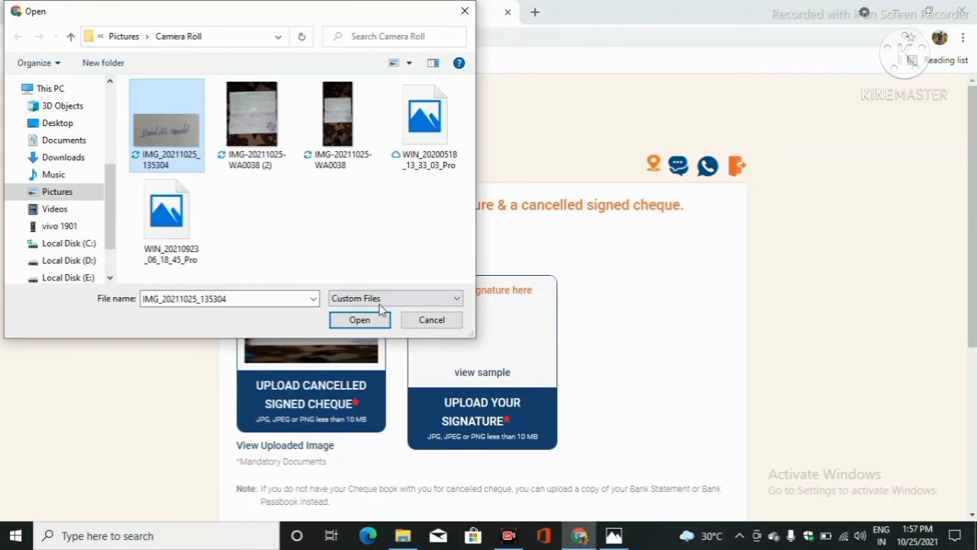
left_click(360, 320)
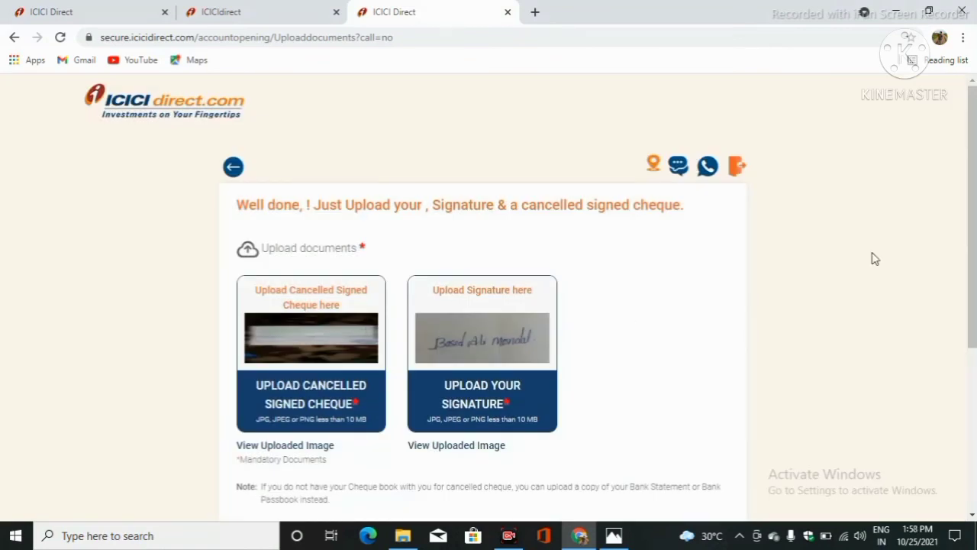
scroll(971, 257, "down", 2)
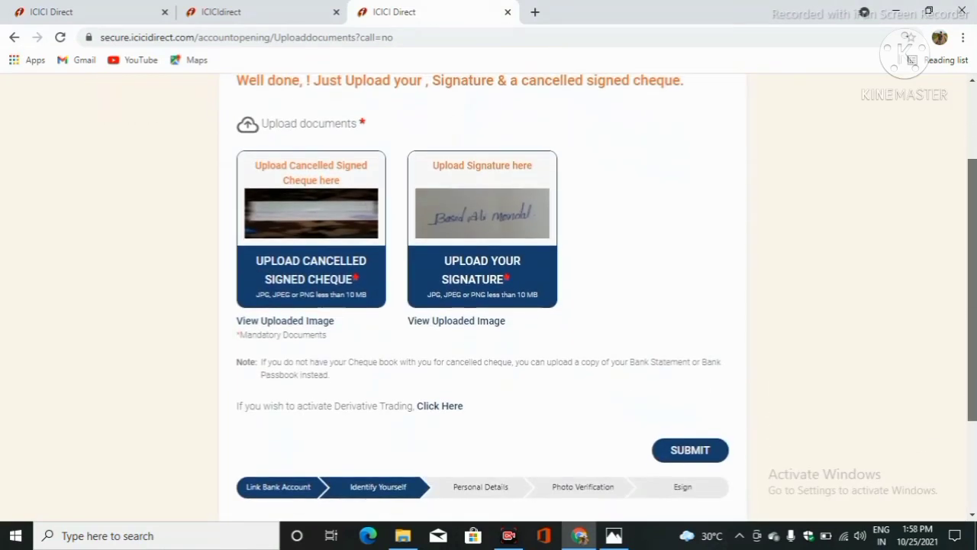
scroll(687, 413, "down", 1)
Submit the documents, choose a new ICICI Demat account, and consent to electronic statements without DIS slip
left_click(690, 413)
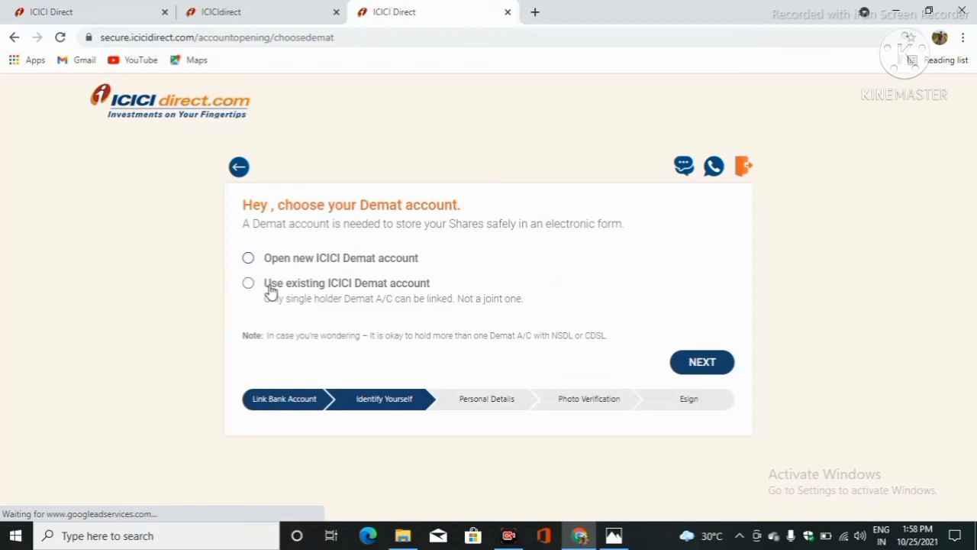
left_click(249, 260)
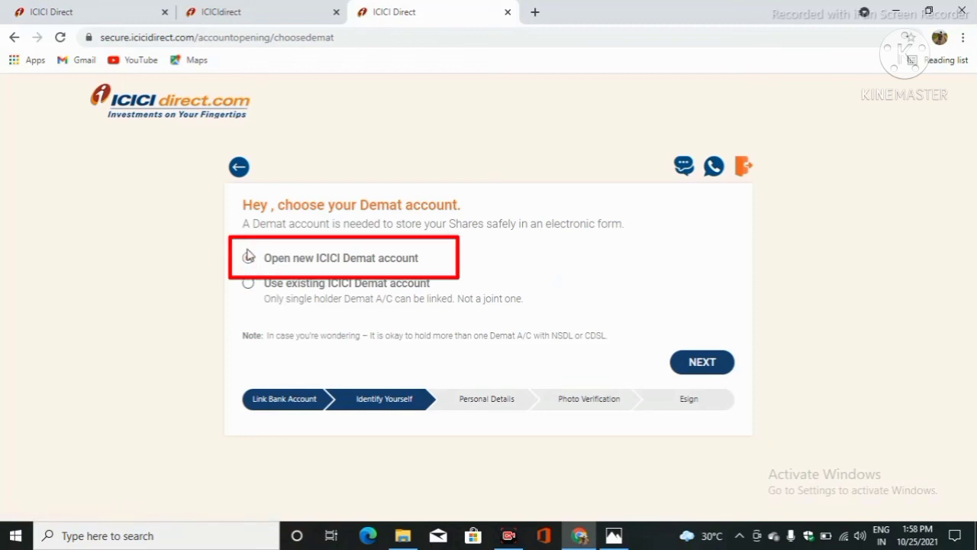
left_click(702, 363)
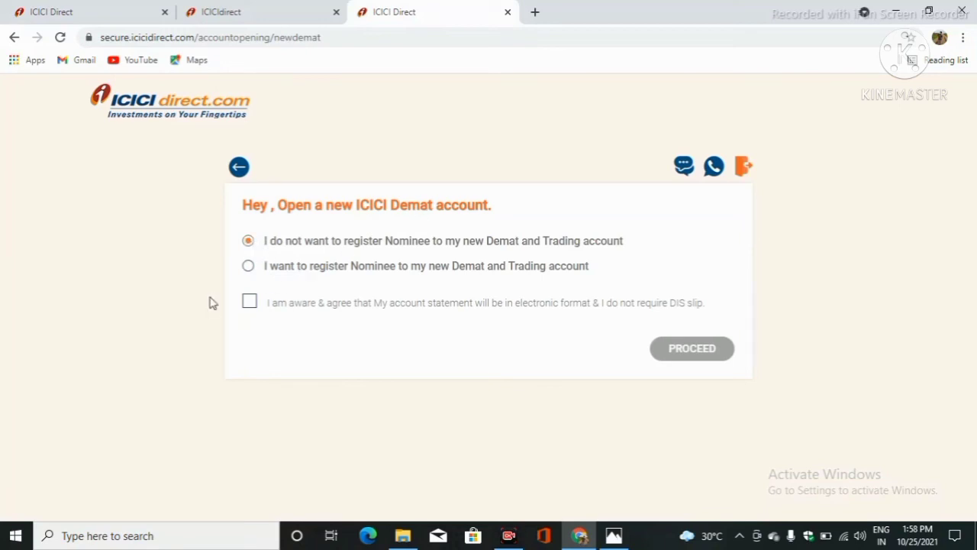
left_click(250, 303)
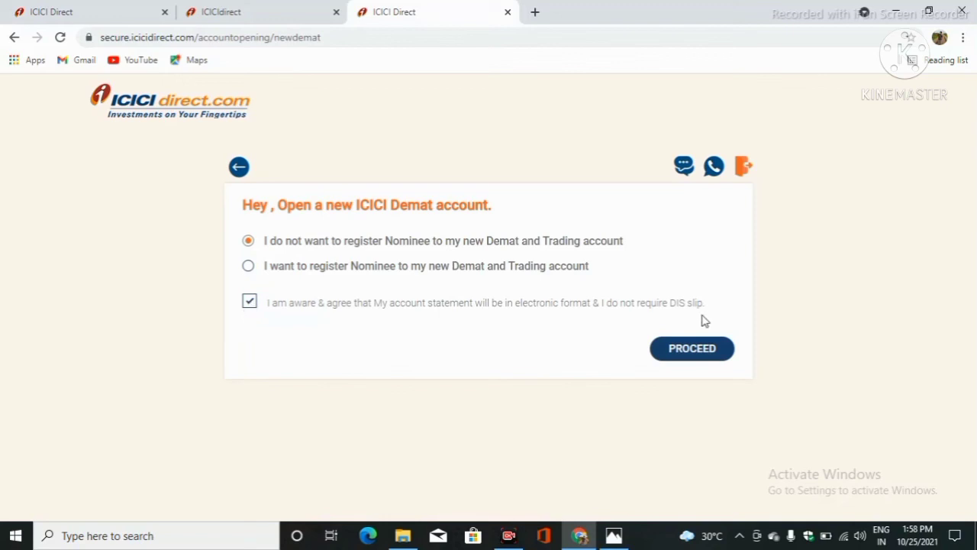
left_click(689, 350)
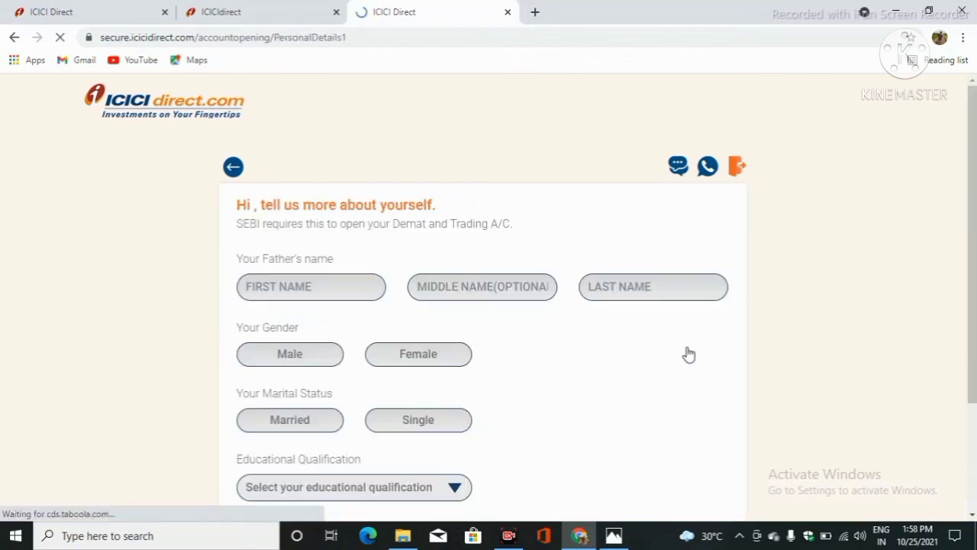
Enter the father's first and last name, select Male and Single, choose HSC qualification, and submit
left_click(310, 289)
left_click(633, 285)
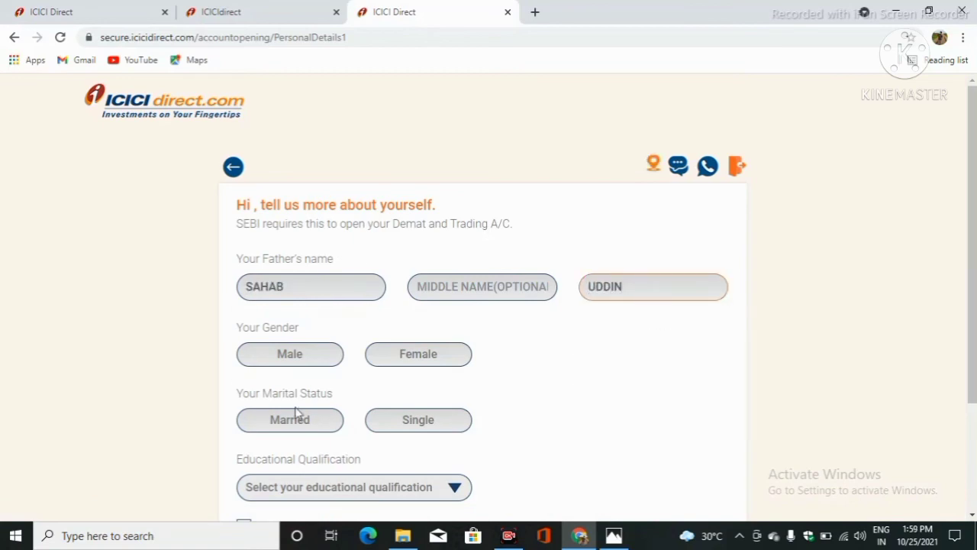
left_click(416, 425)
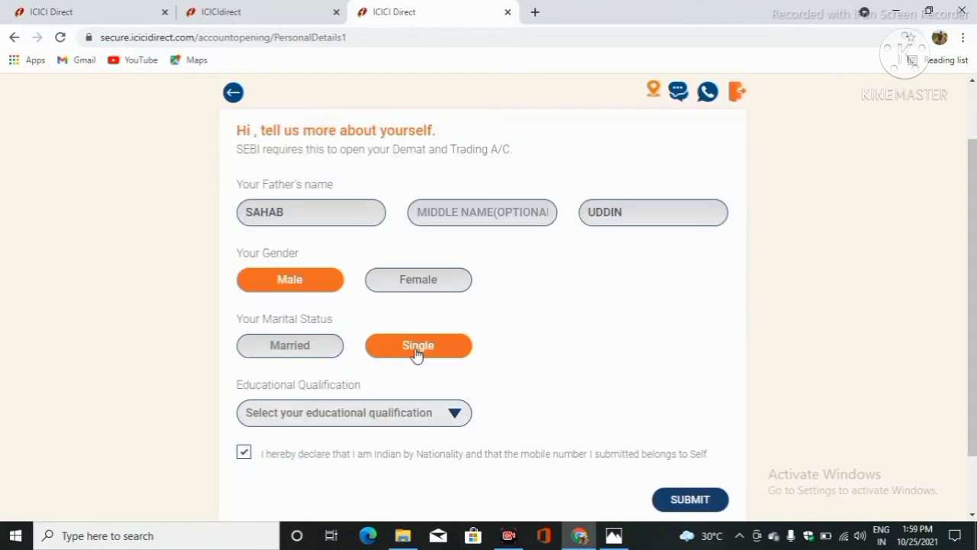
left_click(450, 415)
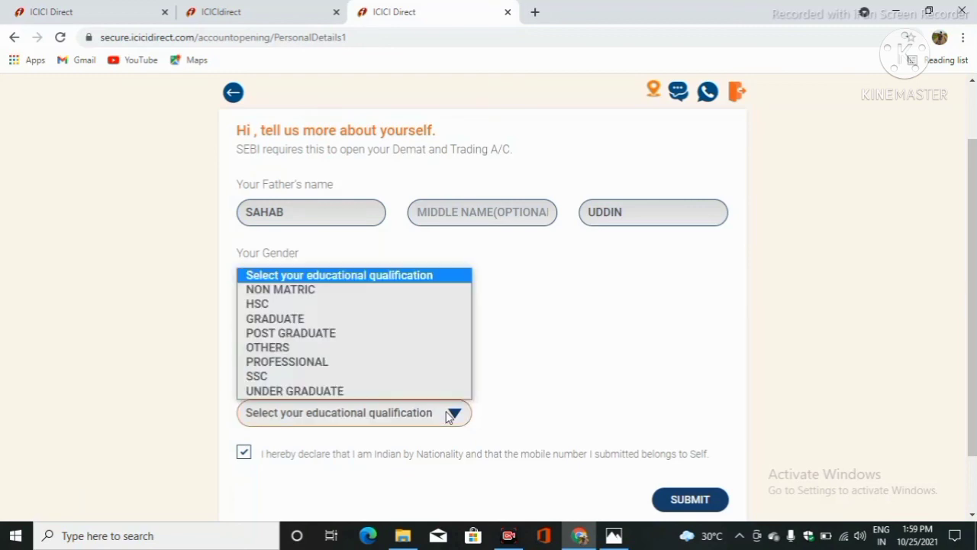
left_click(278, 305)
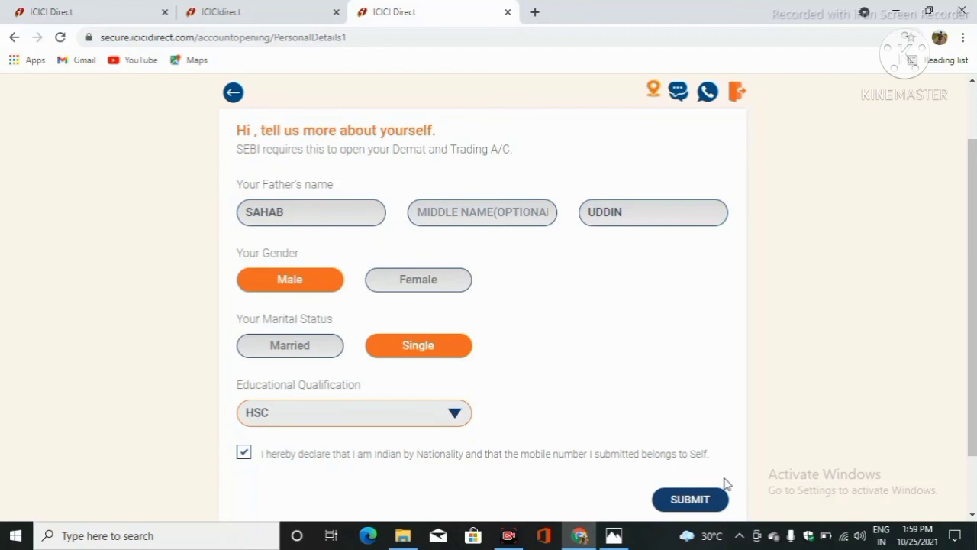
left_click(691, 501)
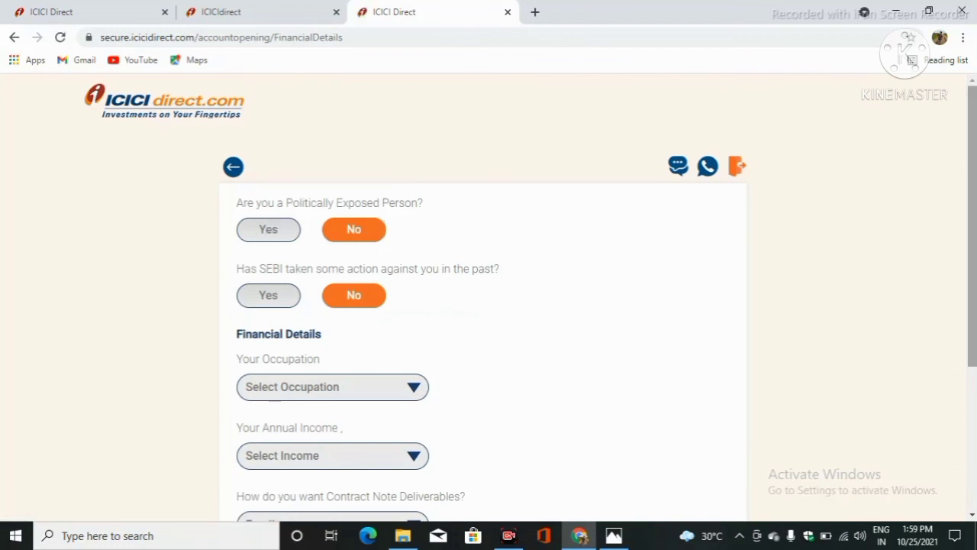
Set occupation to STUDENT and annual income to < 1 LAC, then submit the financial details
left_click_drag(972, 199, 972, 246)
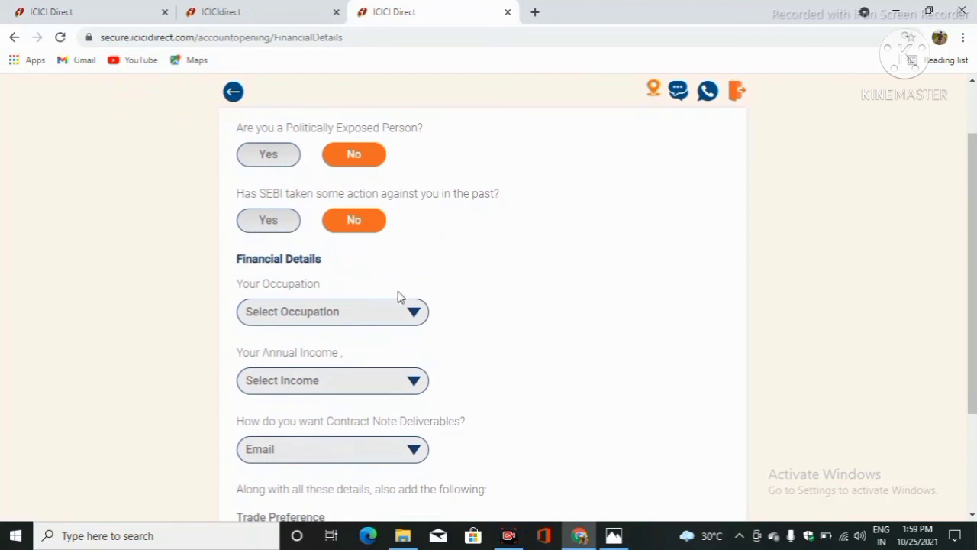
left_click(412, 315)
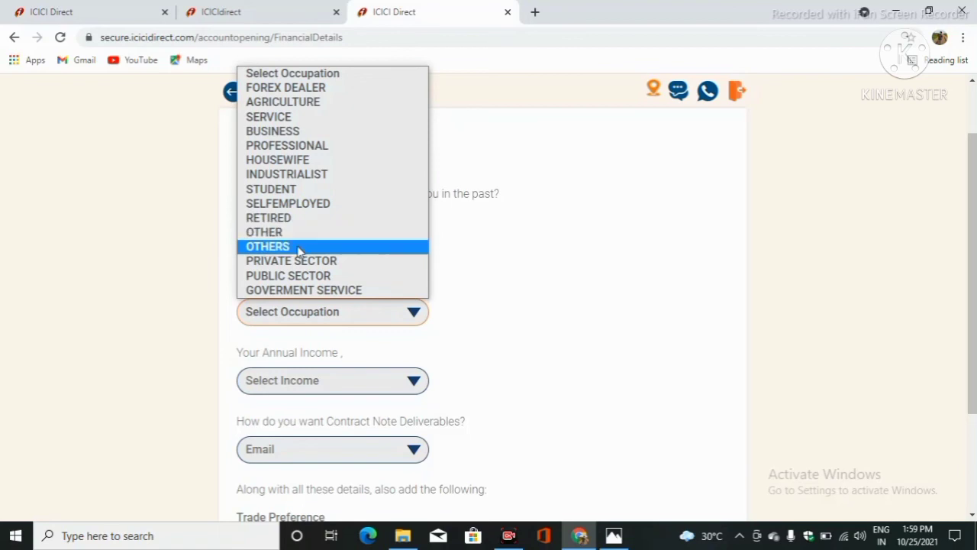
left_click(295, 192)
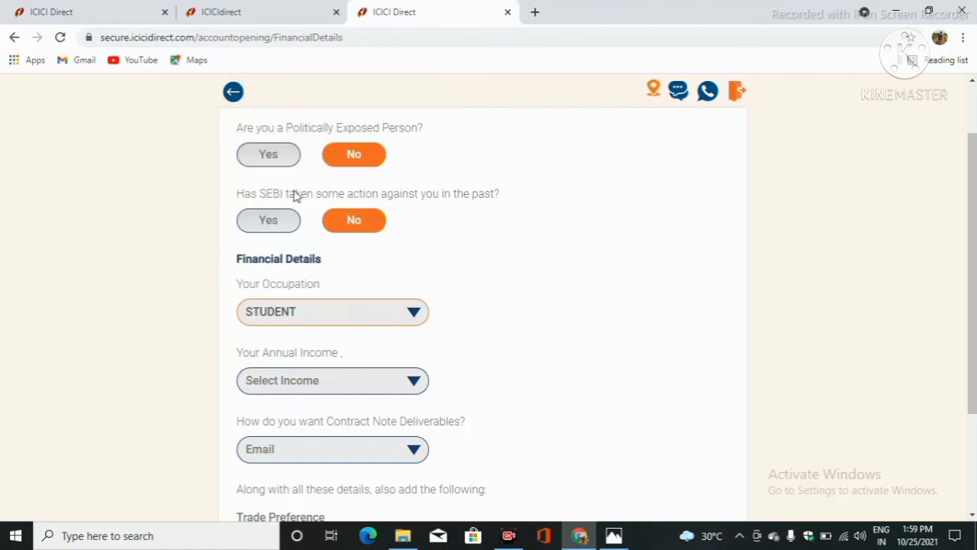
left_click(411, 381)
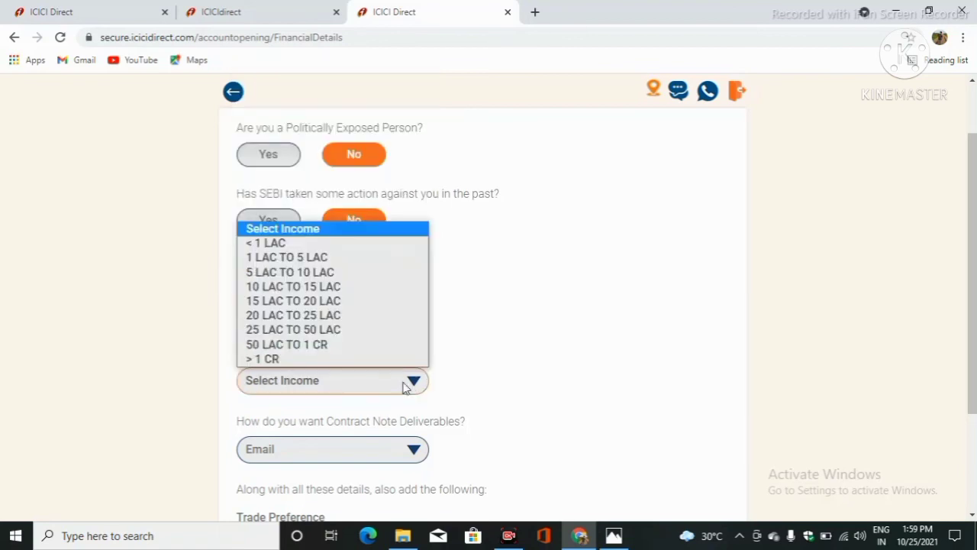
left_click(292, 243)
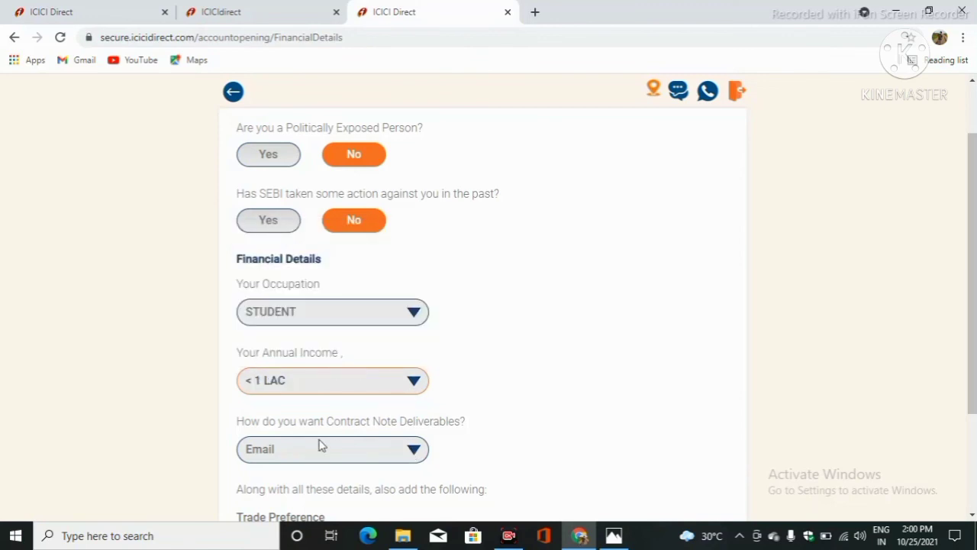
left_click_drag(972, 243, 972, 338)
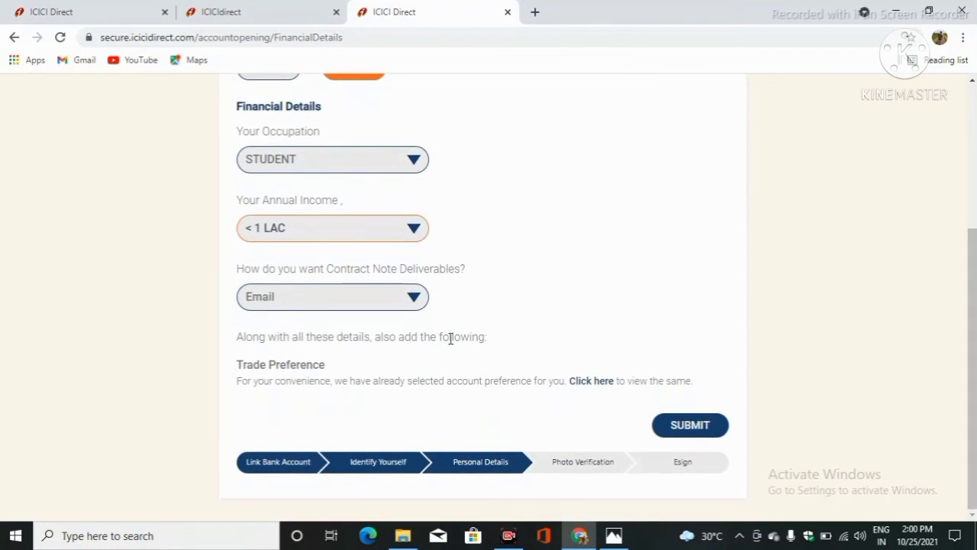
left_click(686, 427)
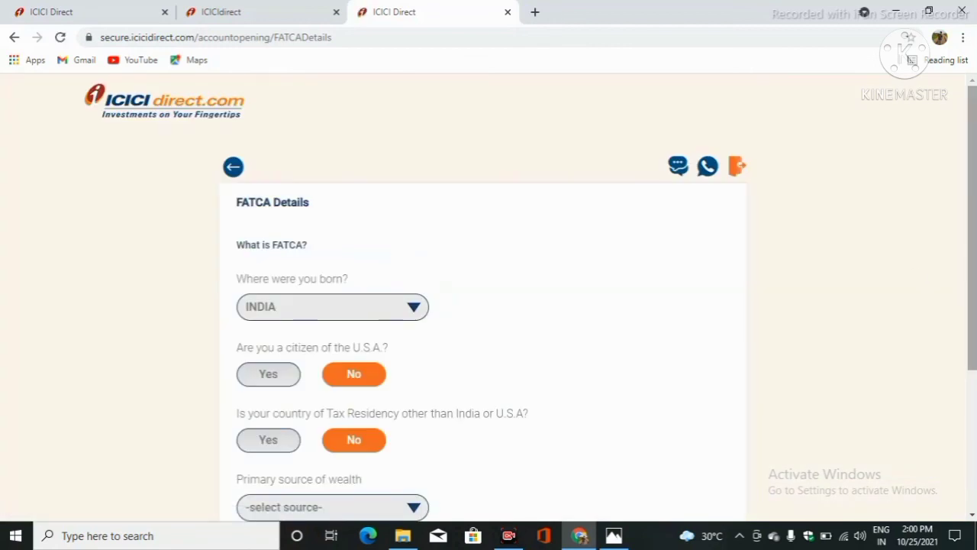
Select Prize Money as the primary source of wealth and submit the FATCA details
left_click_drag(973, 301, 974, 309)
scroll(973, 309, "down", 2)
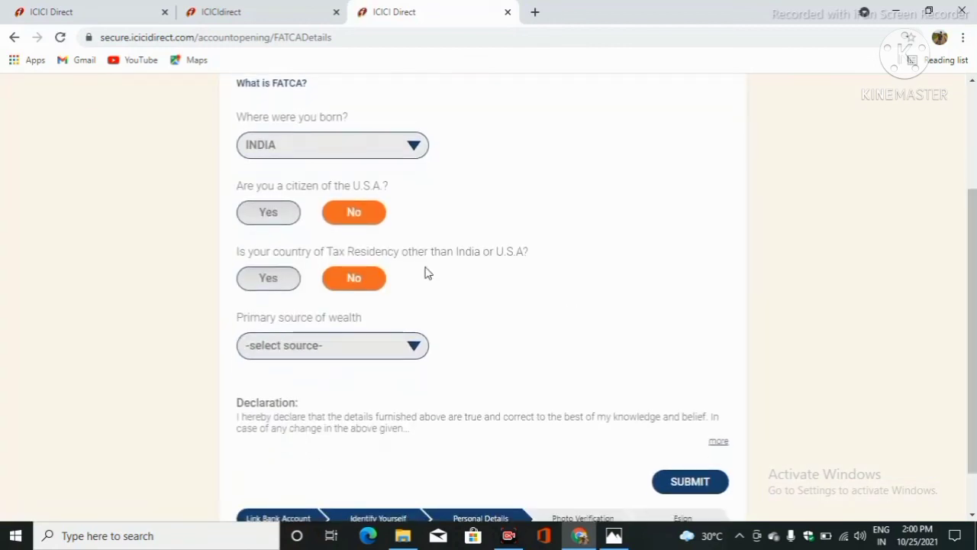
left_click(410, 343)
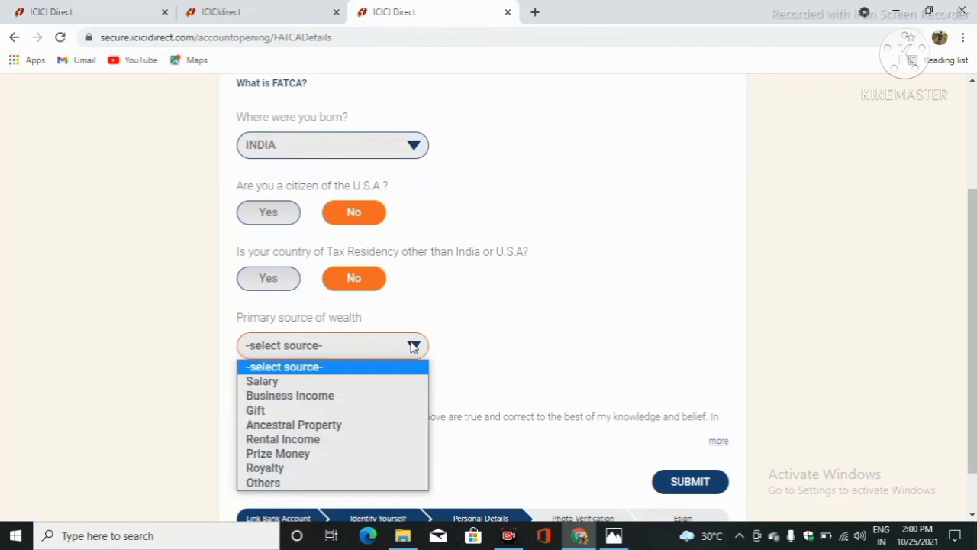
left_click(300, 456)
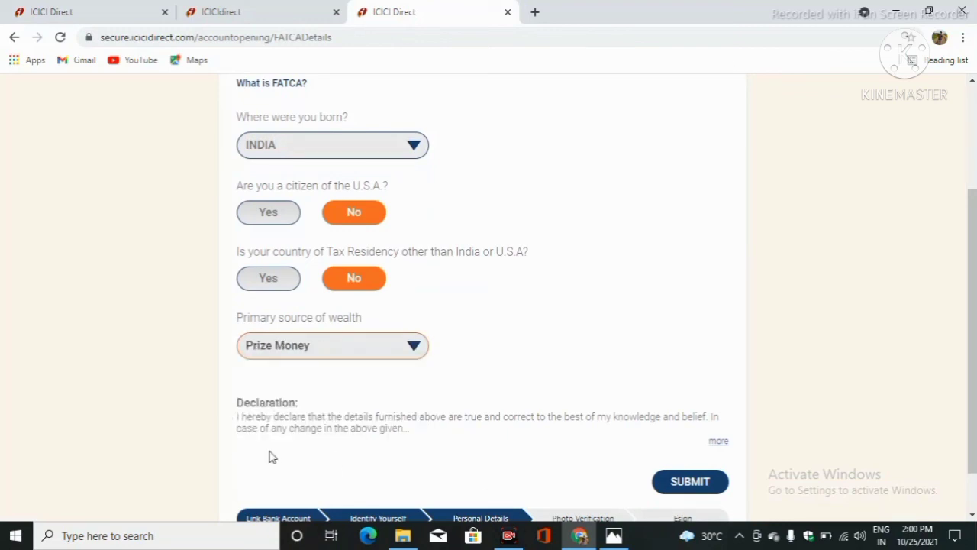
left_click(692, 481)
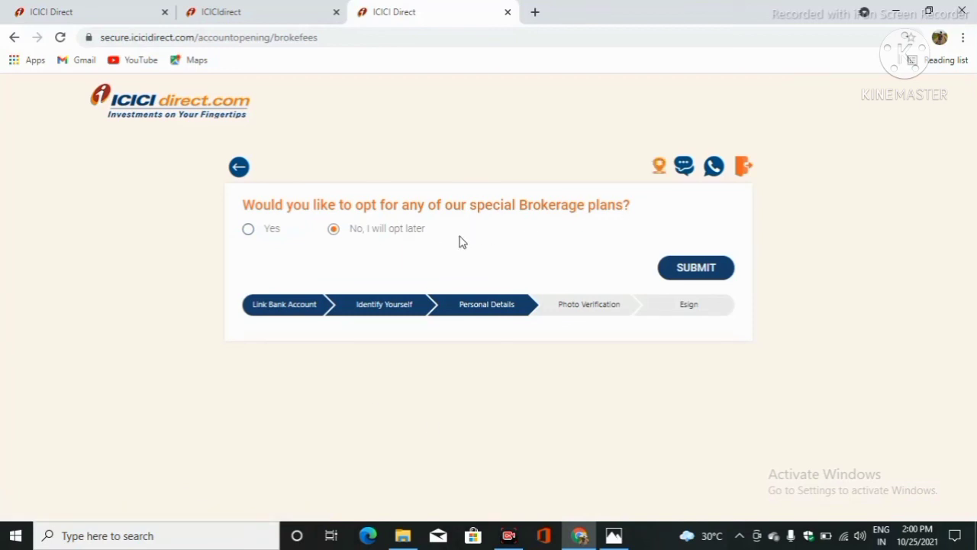
Keep 'No, I will opt later' for special brokerage plans and submit
left_click(690, 276)
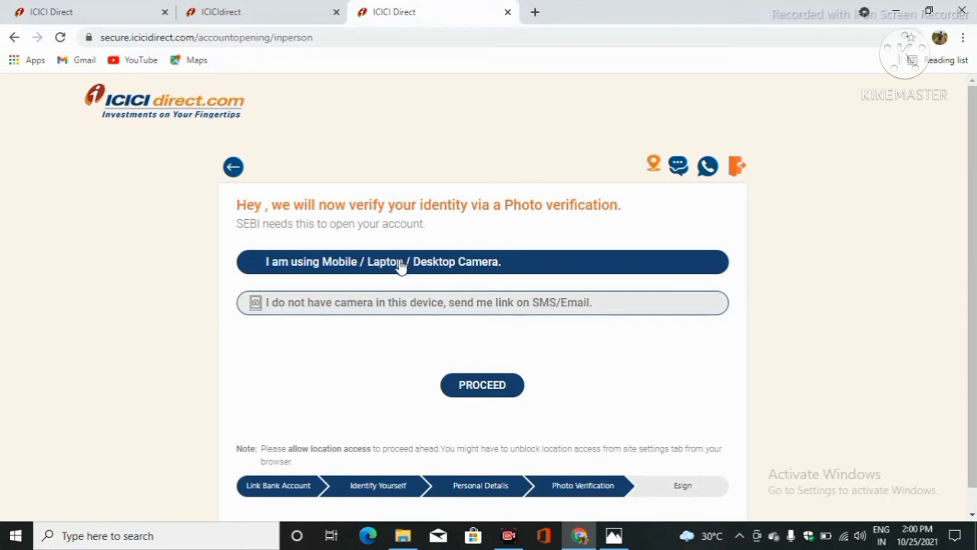
Allow location access, capture the selfie, and confirm the face match alert
left_click(491, 388)
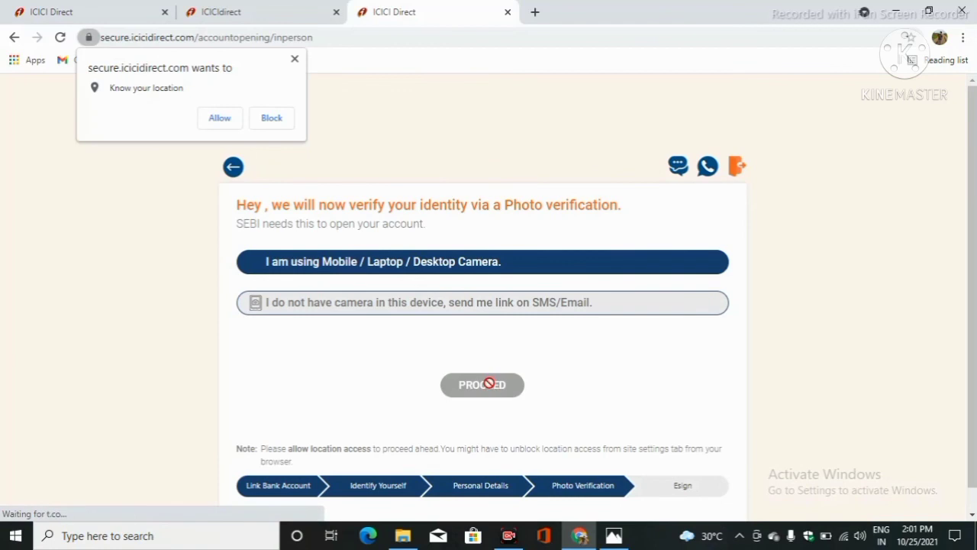
left_click(224, 120)
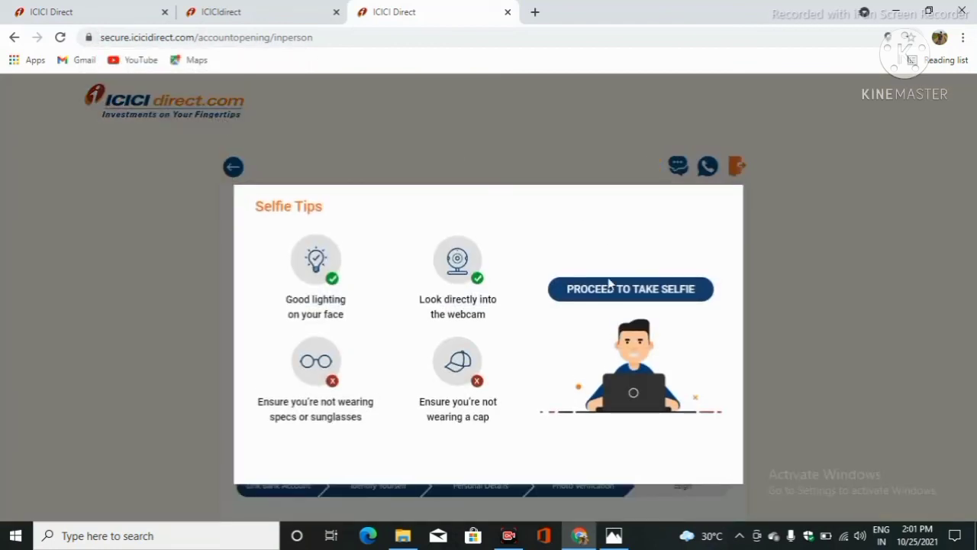
left_click(610, 290)
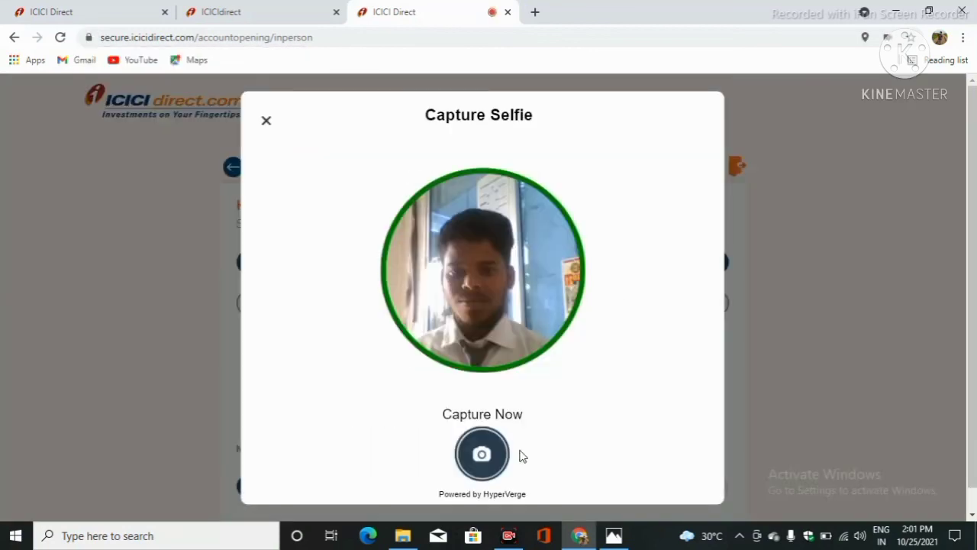
left_click(491, 454)
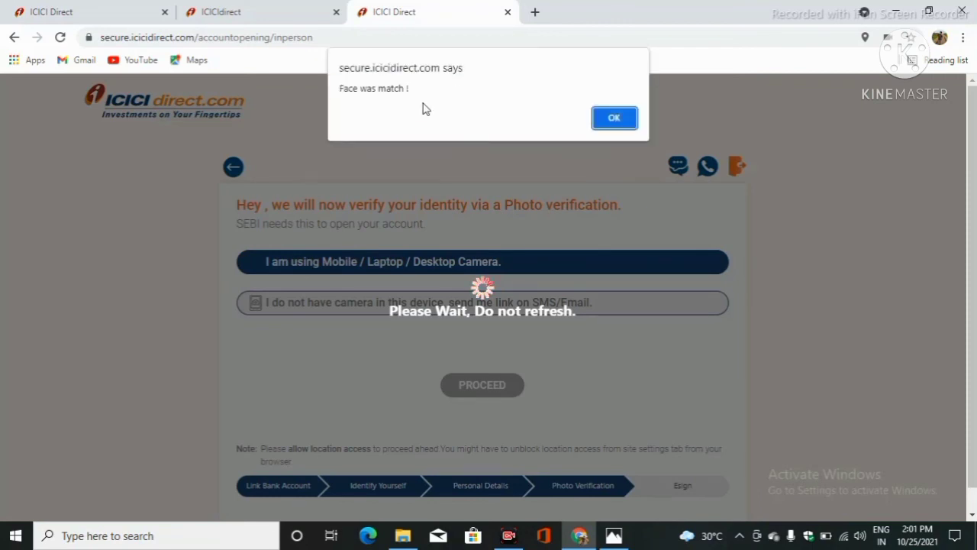
left_click(617, 124)
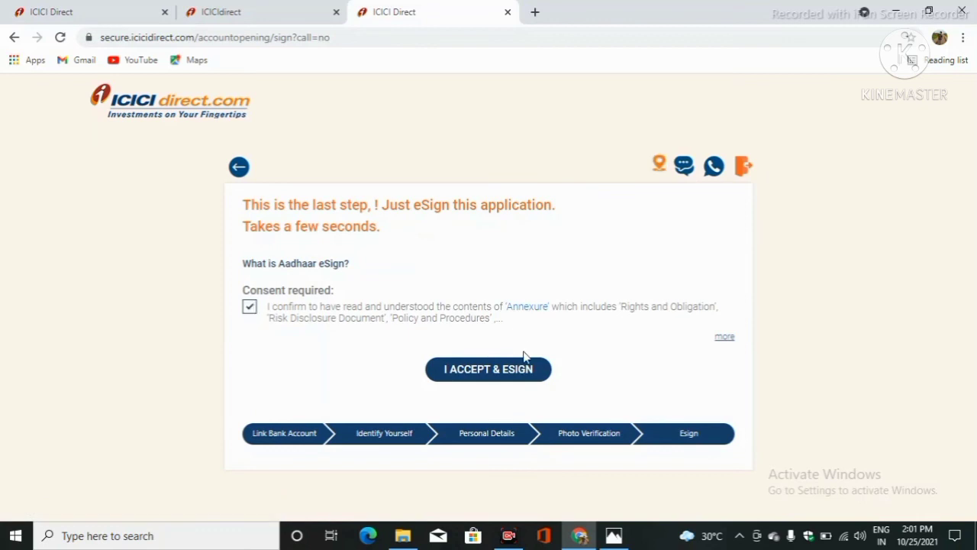
Accept the annexure consent with I ACCEPT & ESIGN
left_click(479, 378)
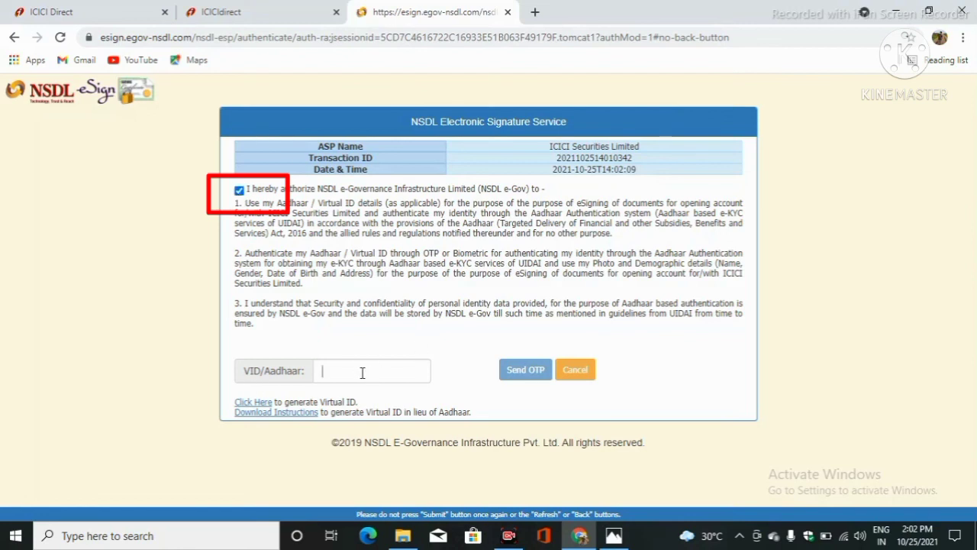
Enter the Aadhaar/VID number and request a one-time code
type("4")
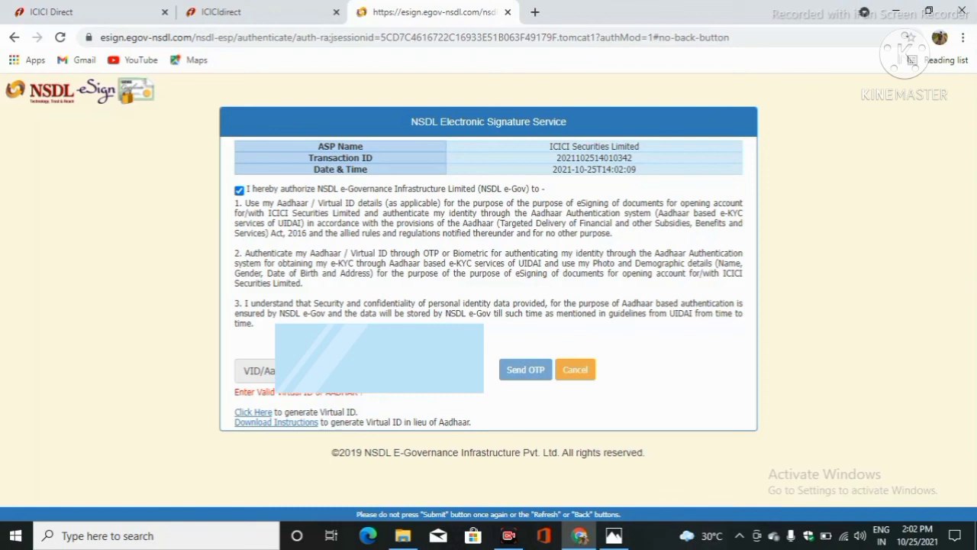
type("2")
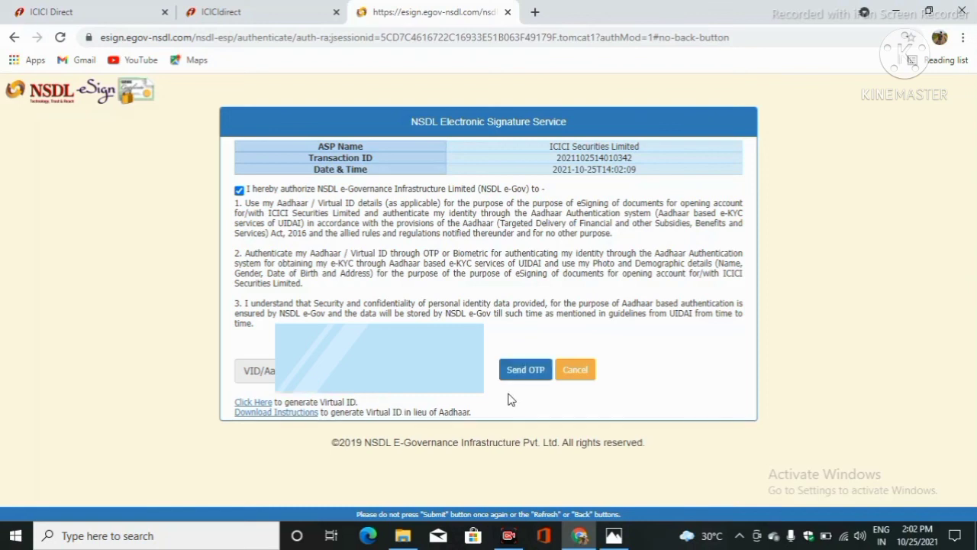
left_click(519, 372)
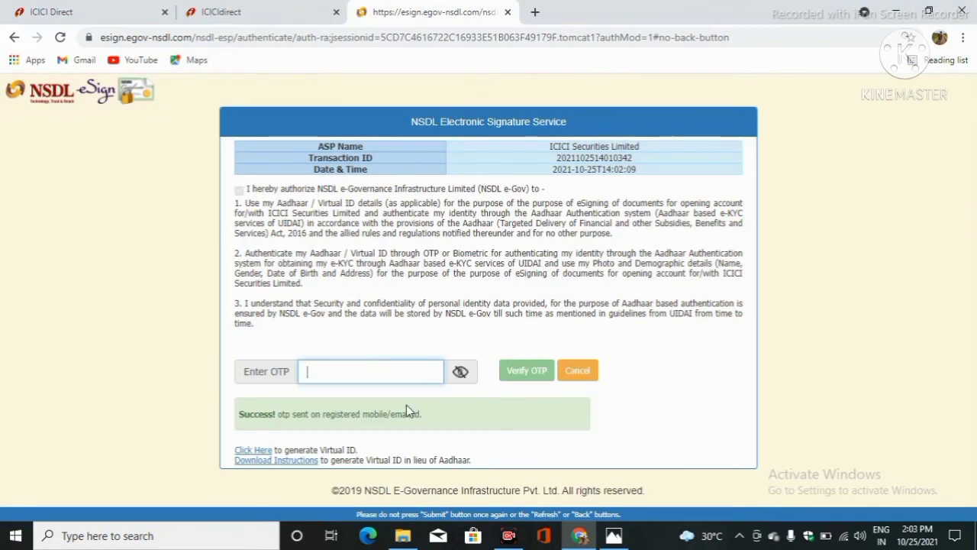
Enter and verify the one-time code, declining Chrome's offer to save it
left_click(341, 374)
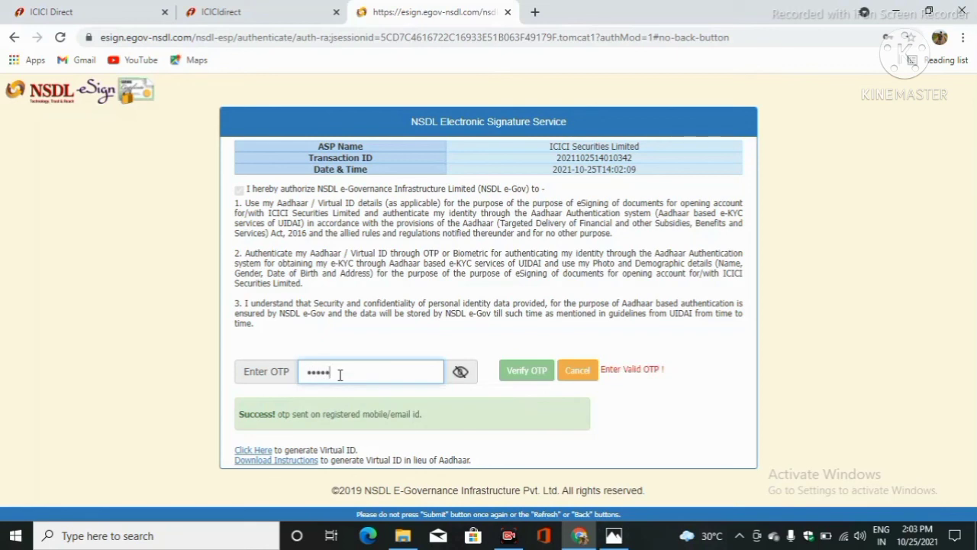
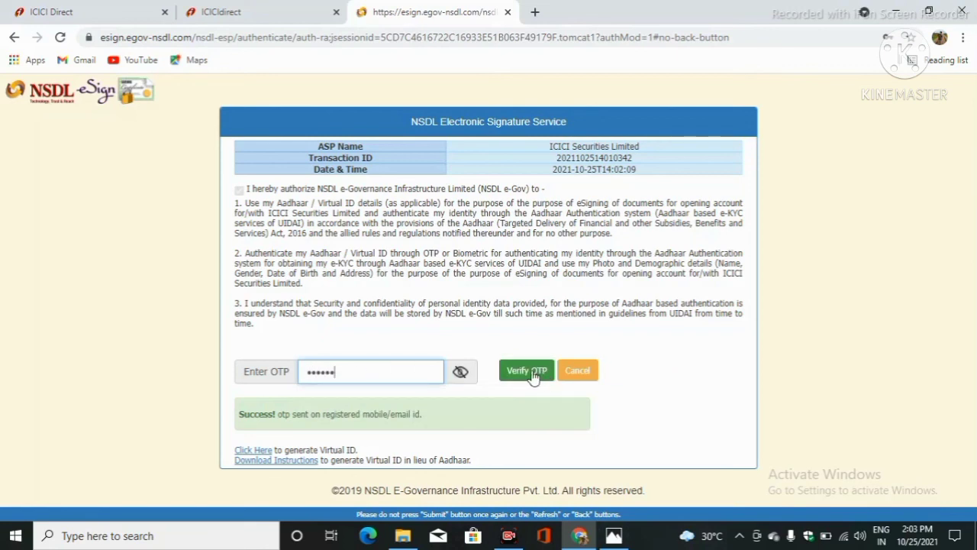
left_click(530, 374)
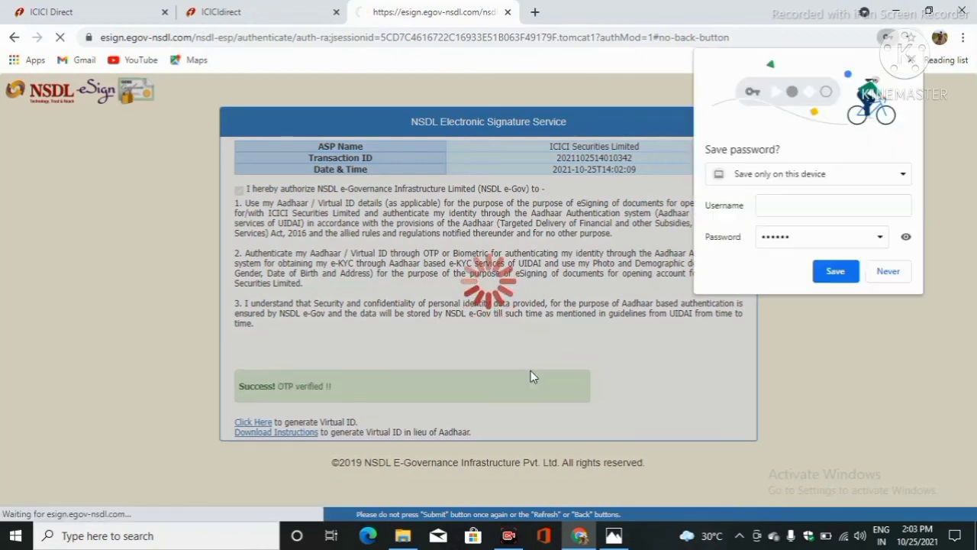
left_click(888, 273)
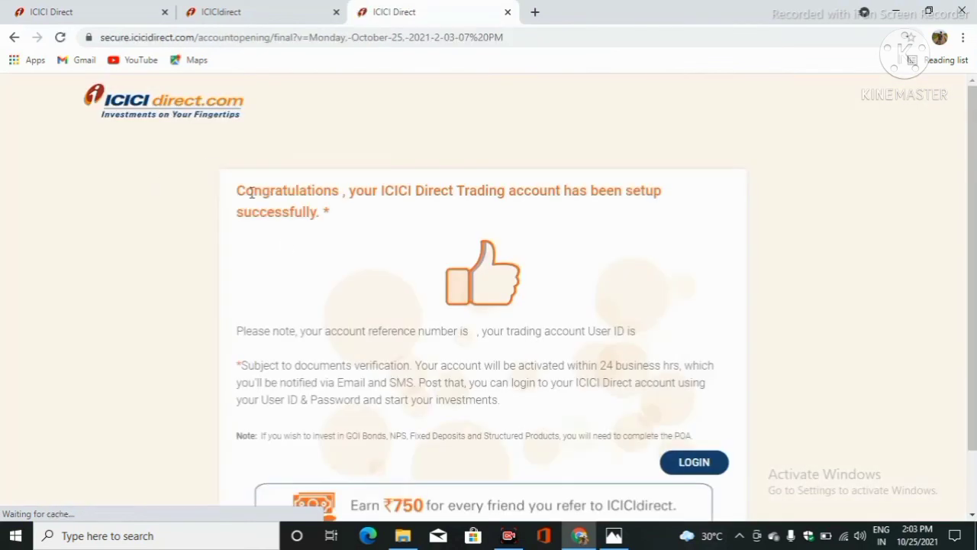
Highlight and deselect the congratulations heading, then review the account activation note below it
left_click_drag(236, 190, 442, 251)
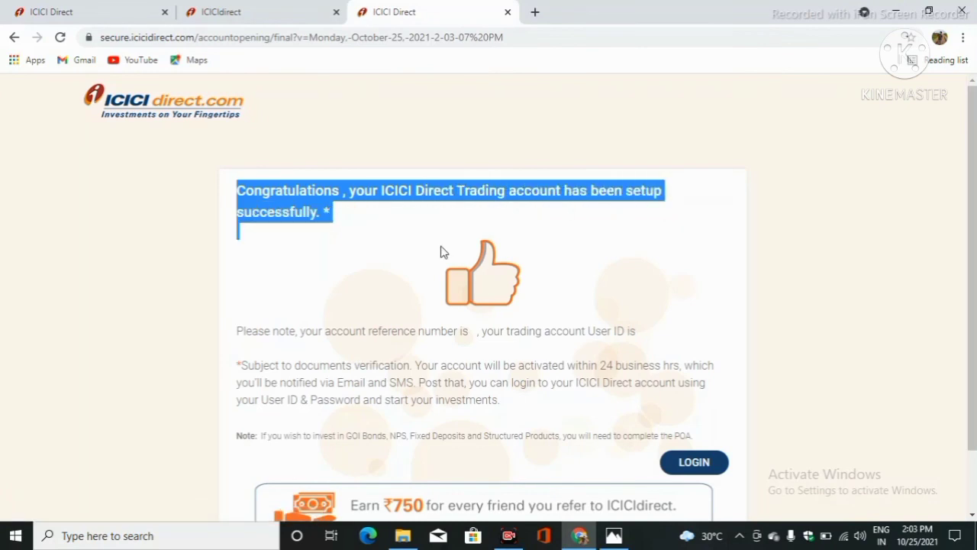
left_click(397, 266)
scroll(972, 267, "down", 1)
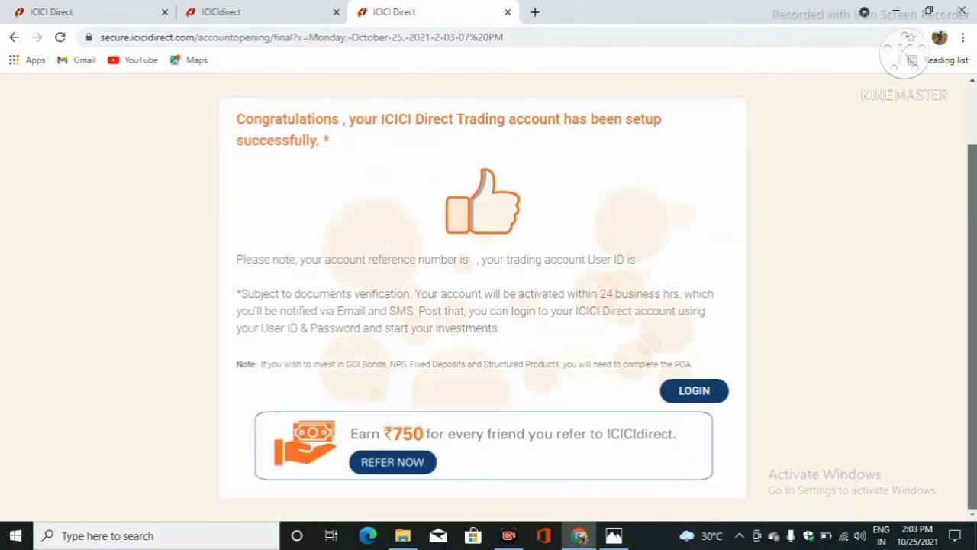